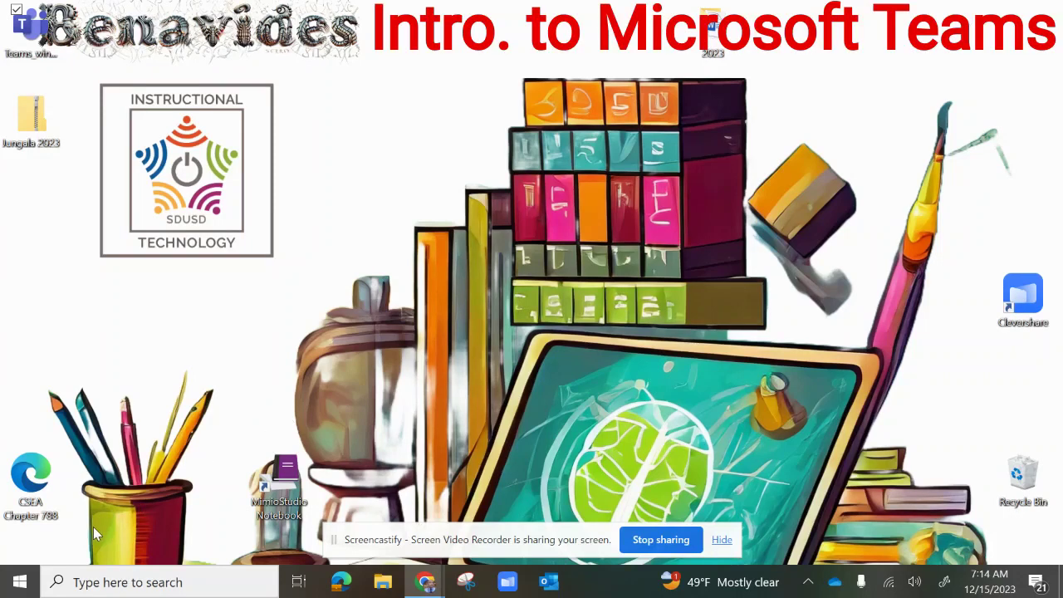
Step: Browse the Start menu app list and close it without launching anything
click(31, 584)
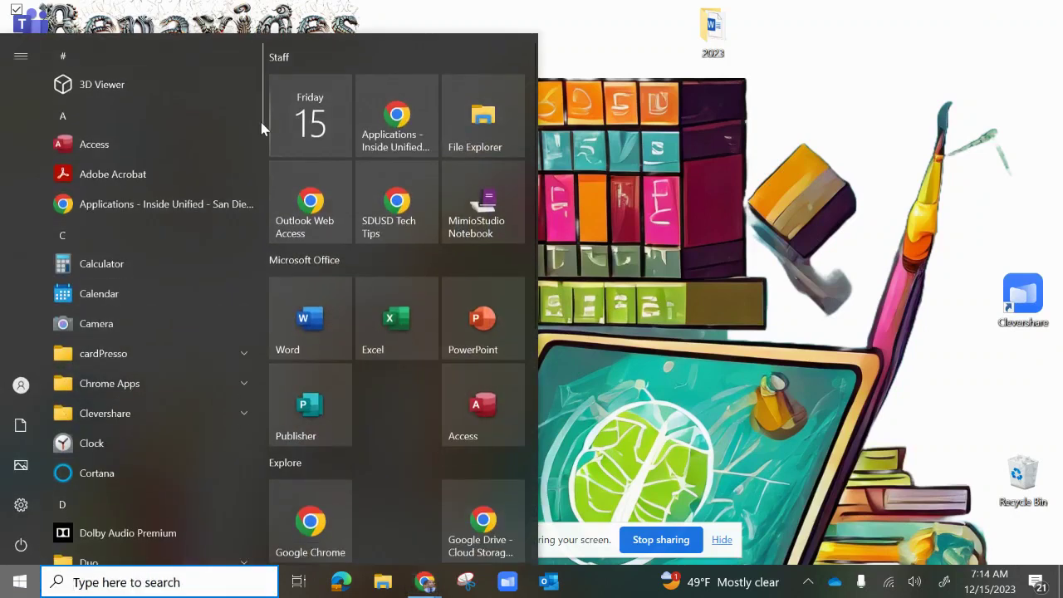
drag(262, 124, 263, 316)
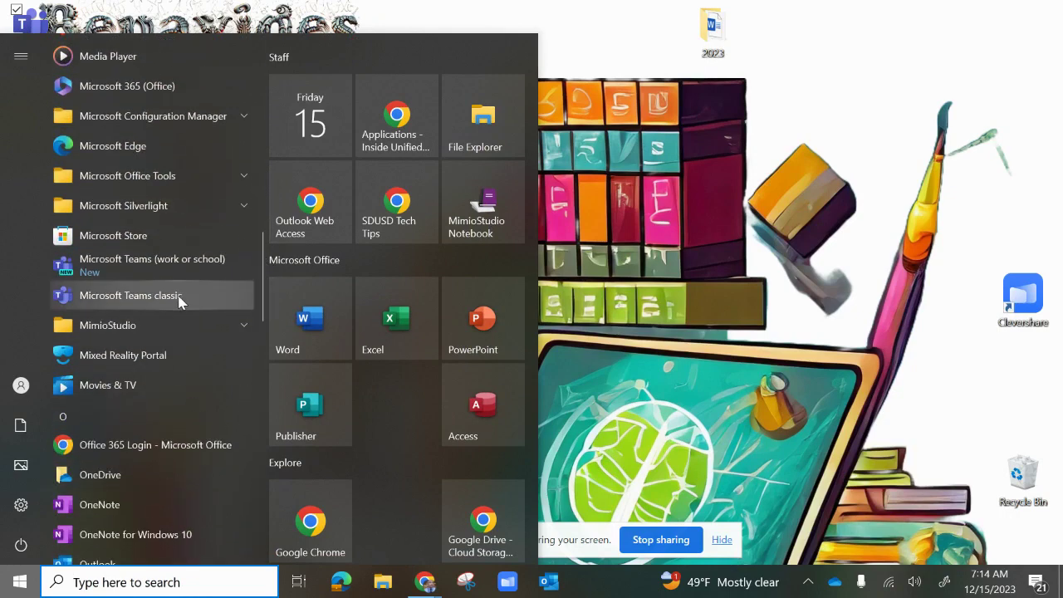
click(611, 290)
mouse_move(436, 589)
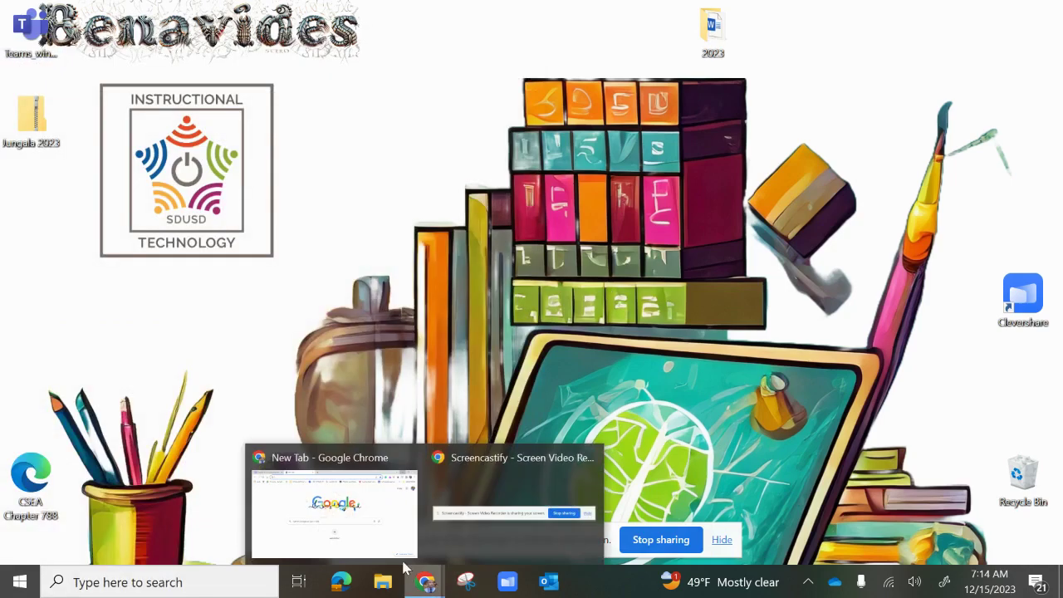
Step: Load teams.microsoft.com in Chrome, view its Apps page, then minimize the browser
click(391, 544)
click(366, 49)
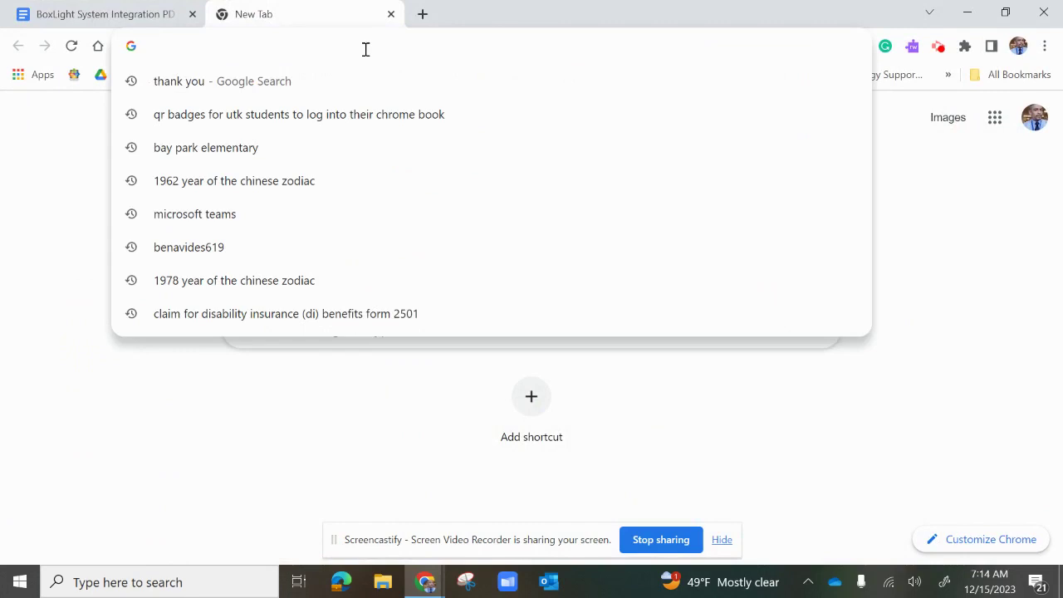
text(https://teams.microsoft.com/)
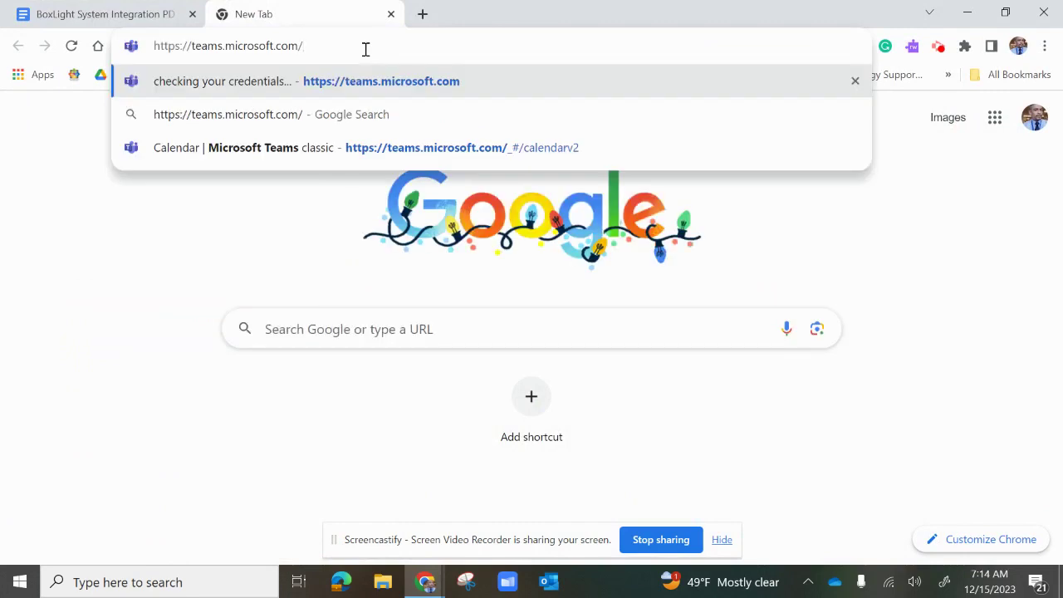
key(Return)
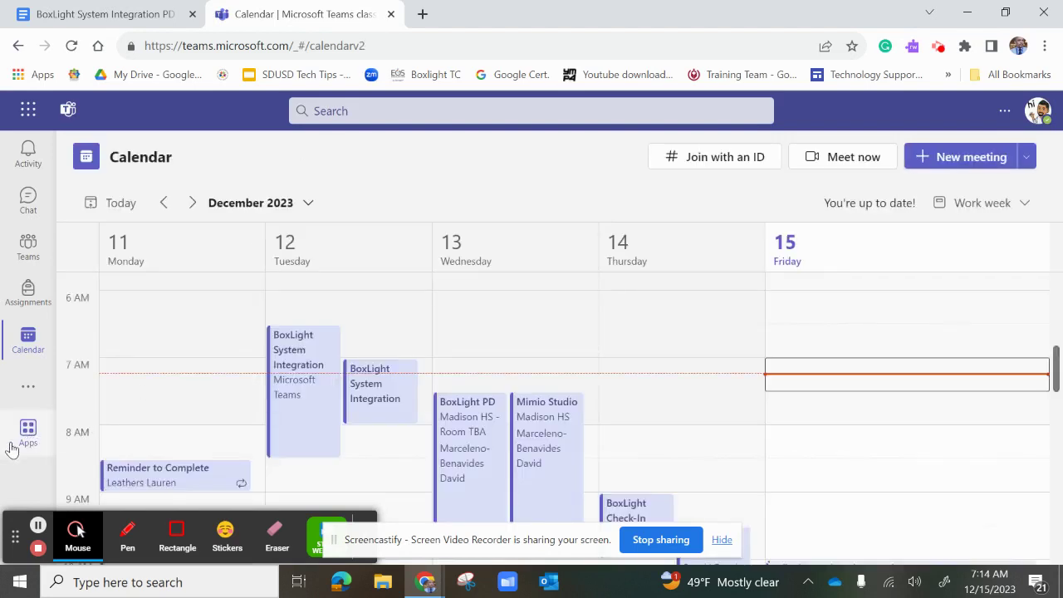
click(25, 433)
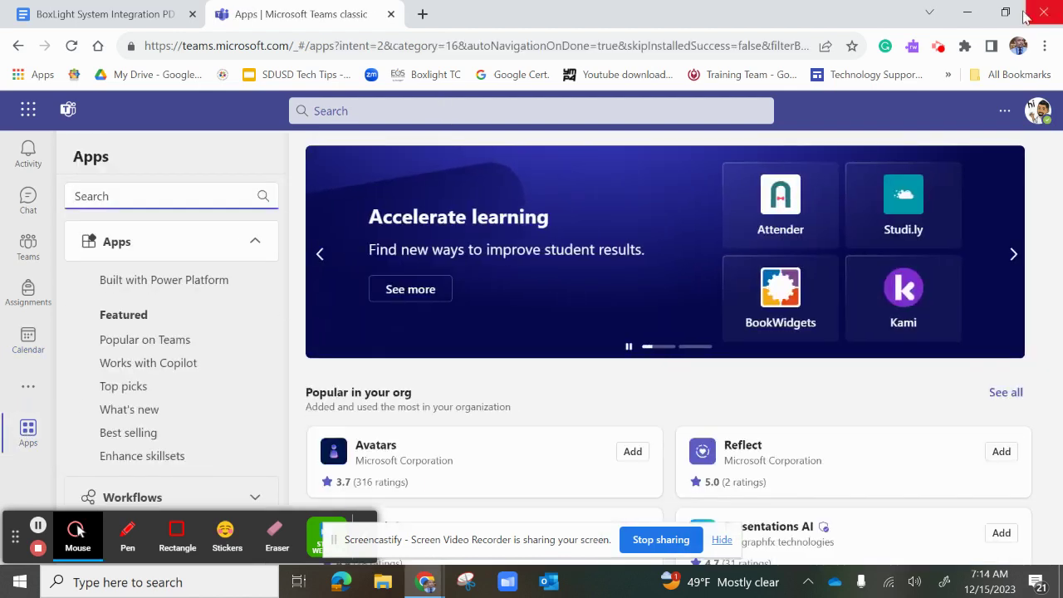
click(972, 13)
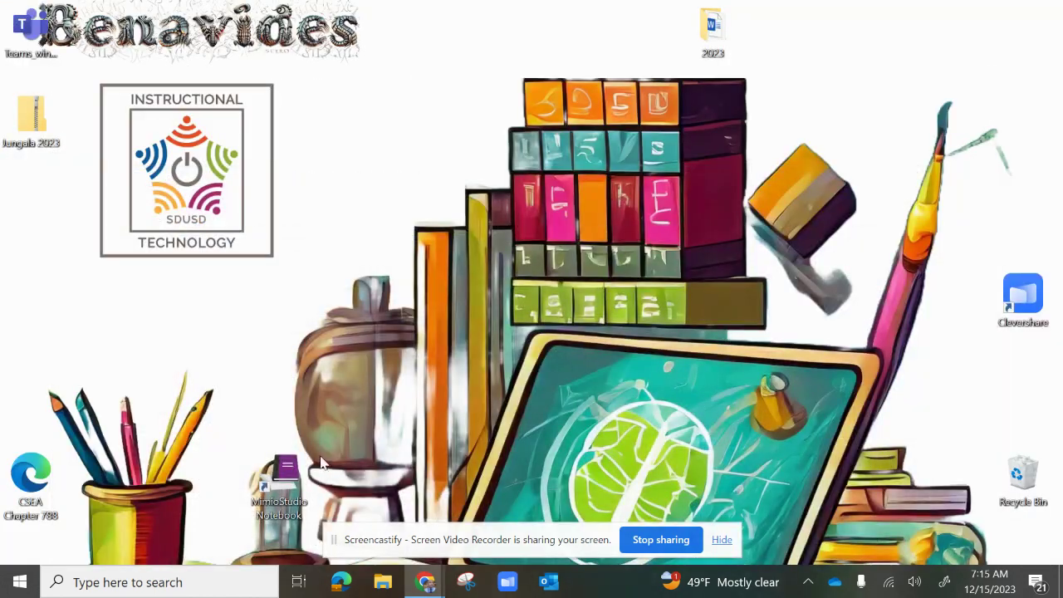
Step: Launch the Microsoft Teams desktop app from the Start menu app list
click(23, 585)
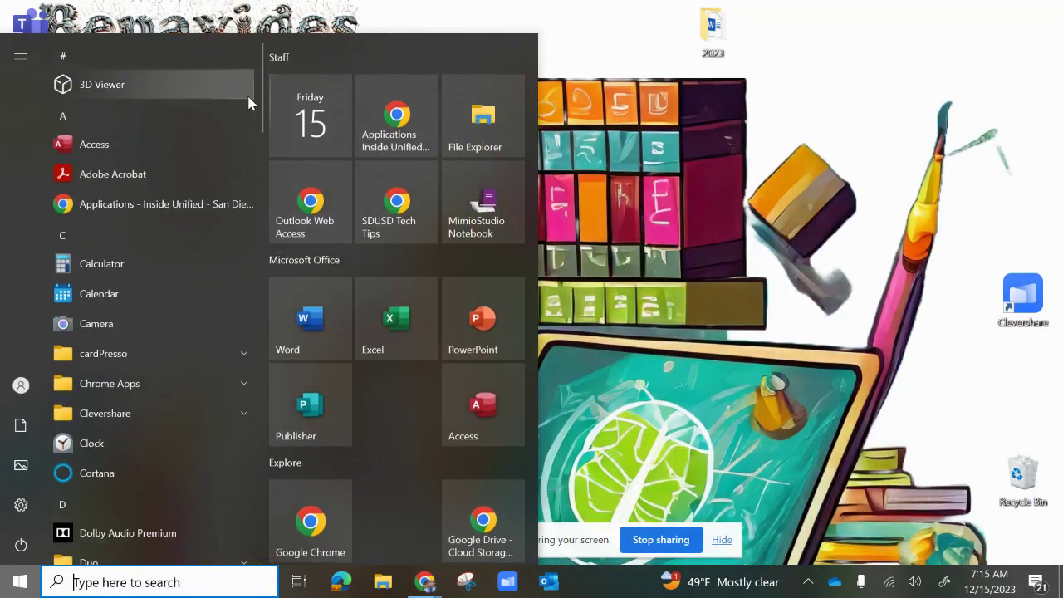
drag(262, 110, 267, 287)
click(170, 334)
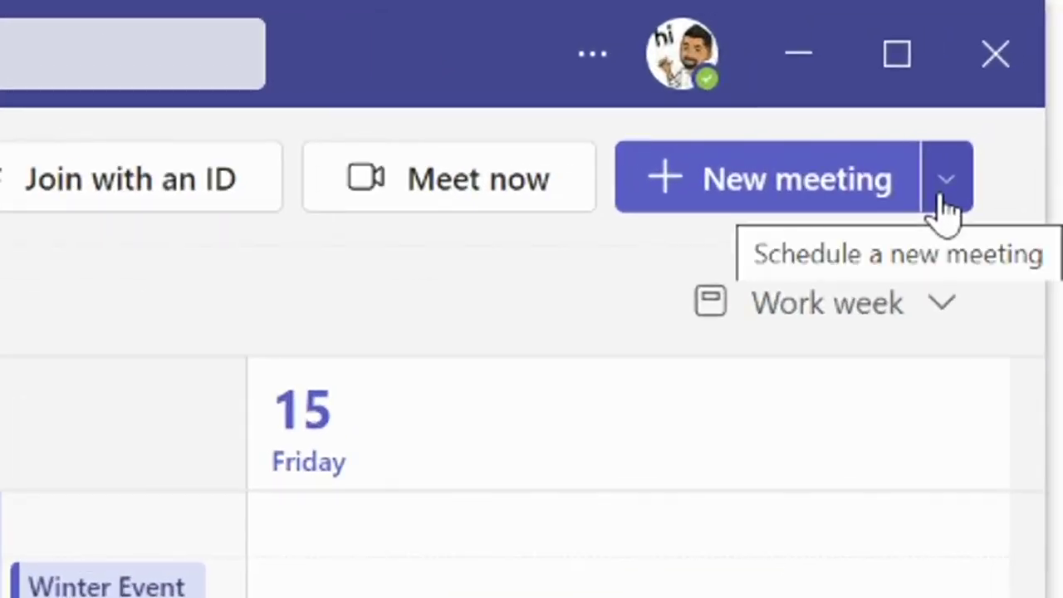
Step: Look over the meeting templates, then start a blank New meeting form
click(945, 206)
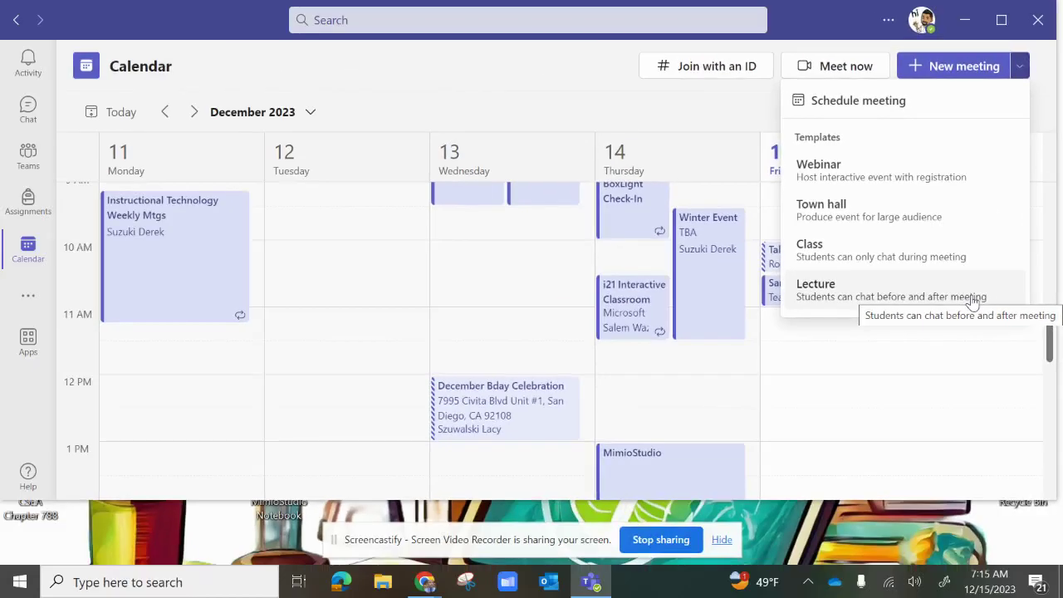
click(940, 70)
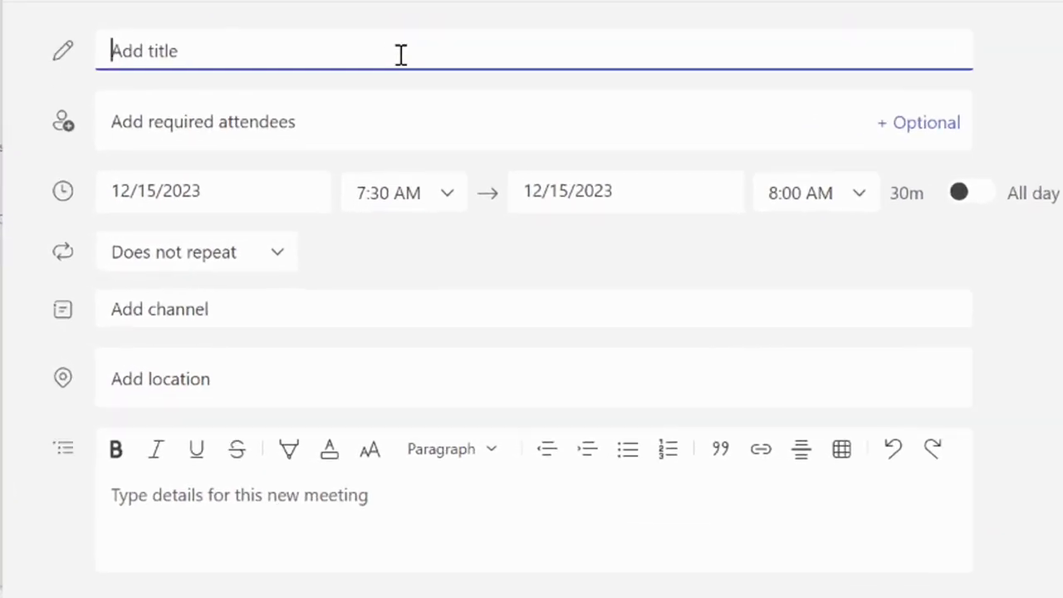
Step: Title the meeting 'Sample Meeting 2', correcting the 'Meetinfg' spelling
text(Sampl)
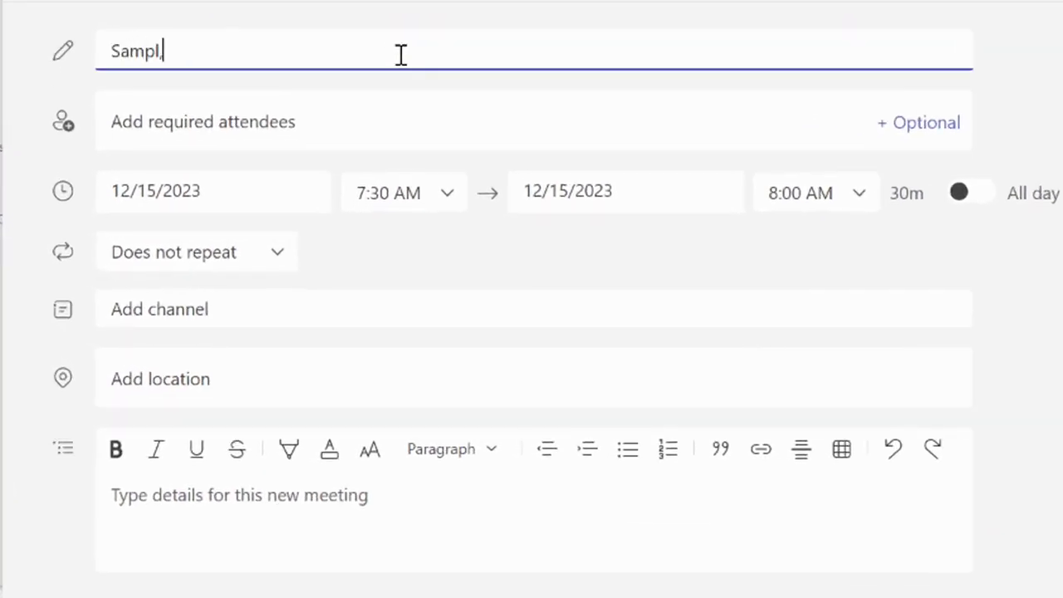
text(e Meetinfg )
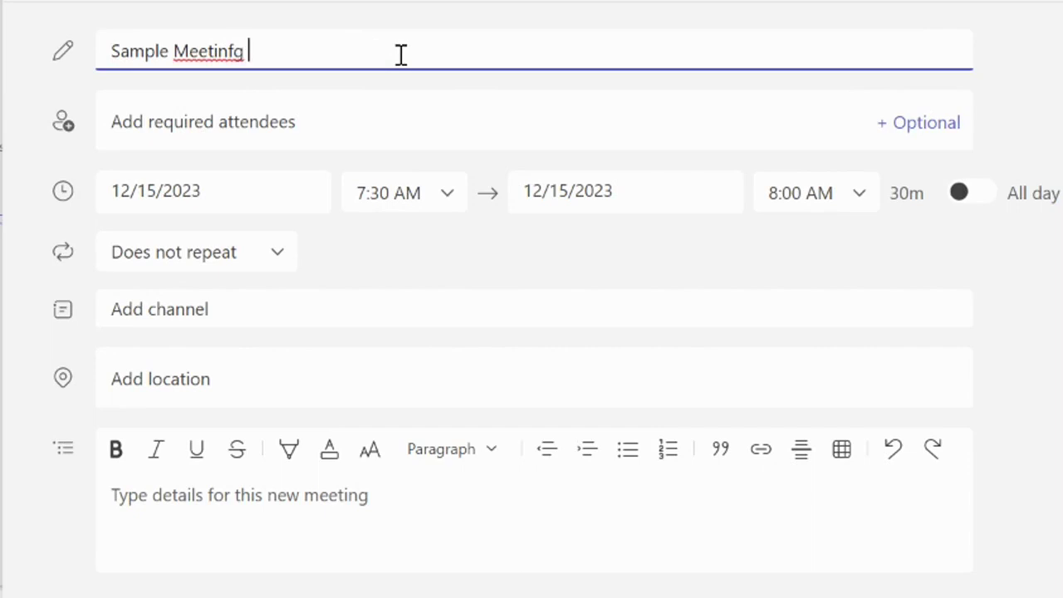
text(2)
right_click(225, 50)
click(277, 71)
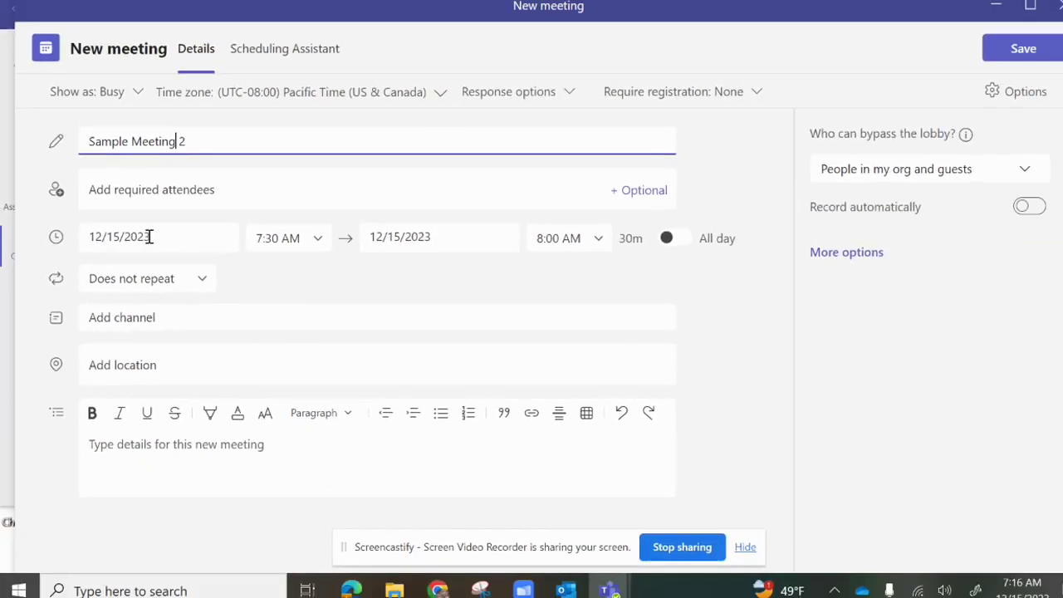
Step: Schedule it from 7:30 to 8:30 AM, not repeating
click(306, 245)
click(323, 264)
click(323, 263)
drag(320, 287, 323, 313)
click(299, 358)
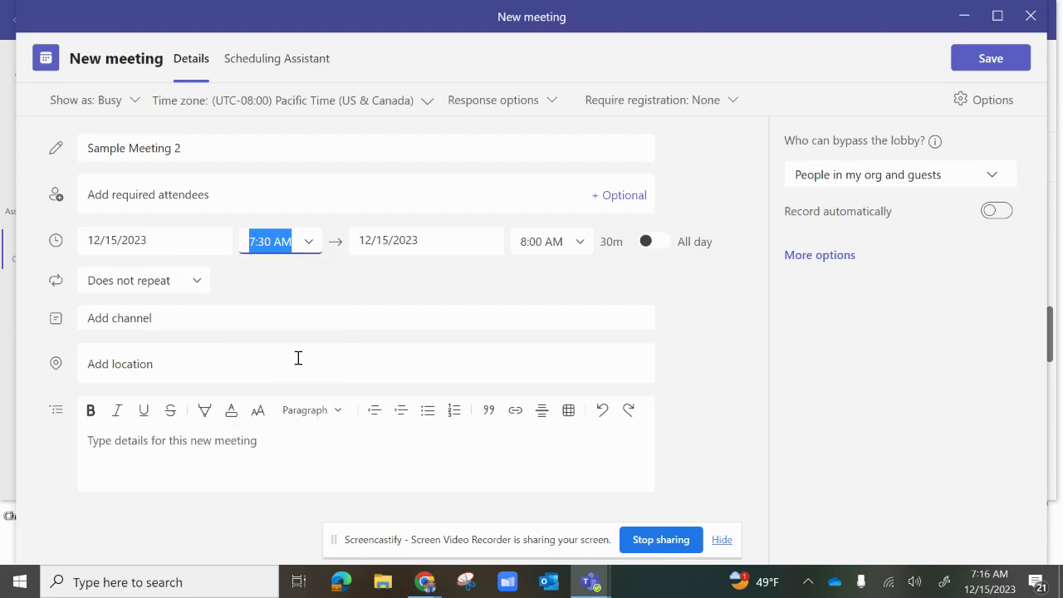
click(582, 245)
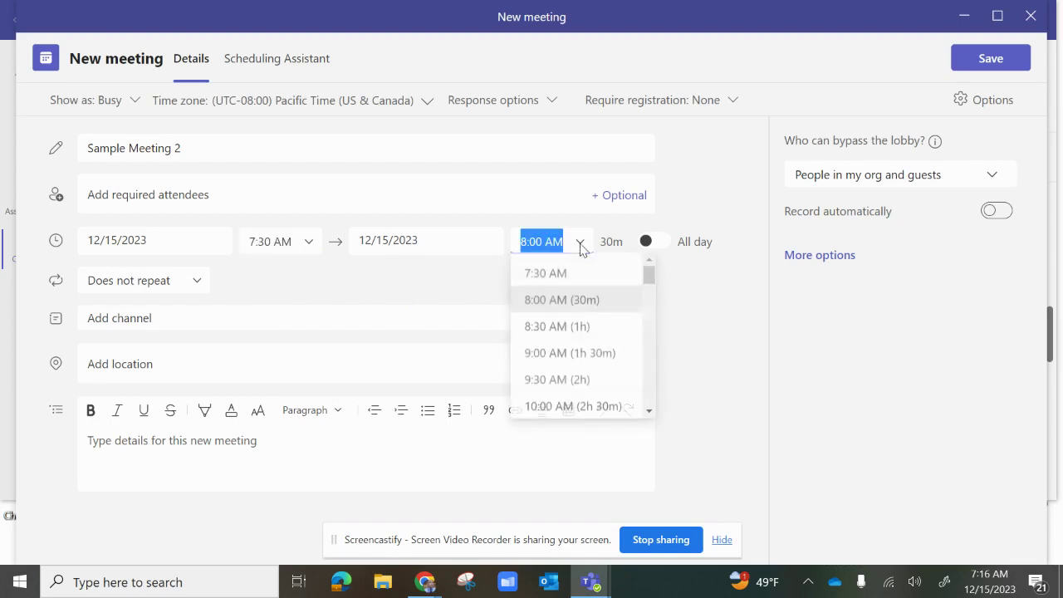
click(591, 332)
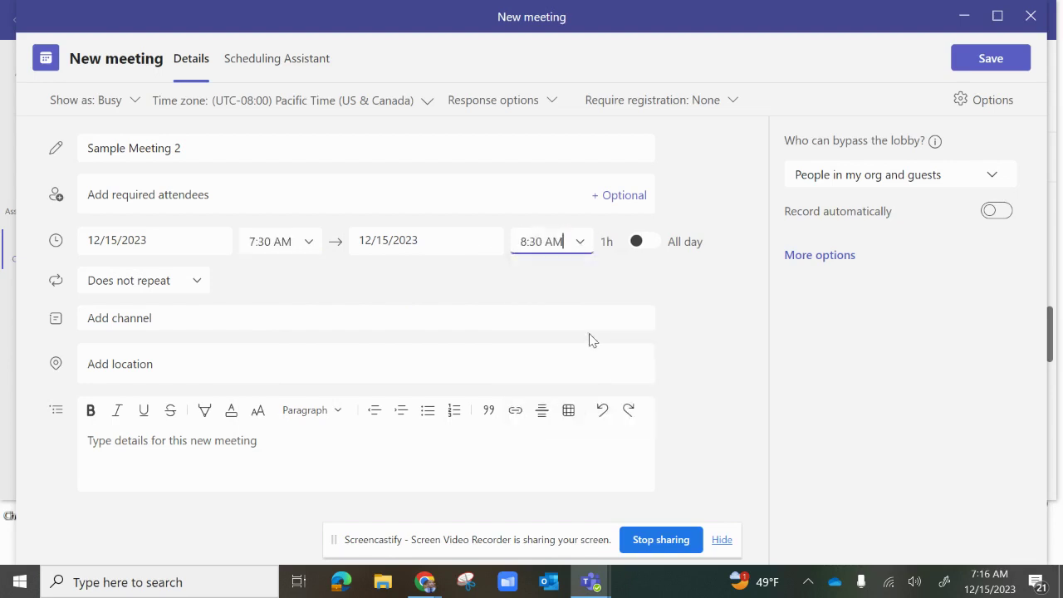
click(203, 286)
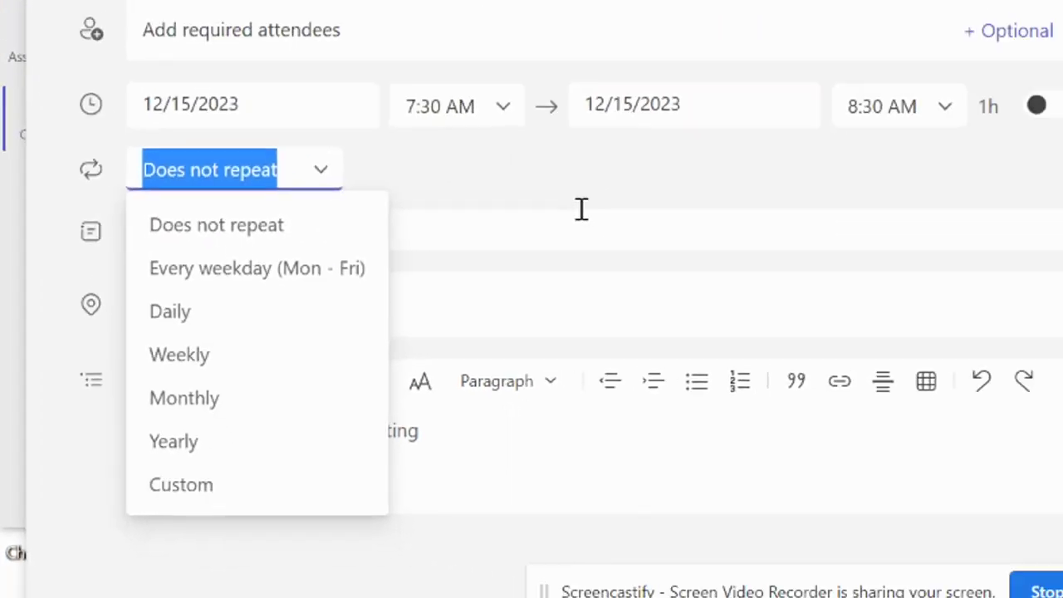
click(830, 114)
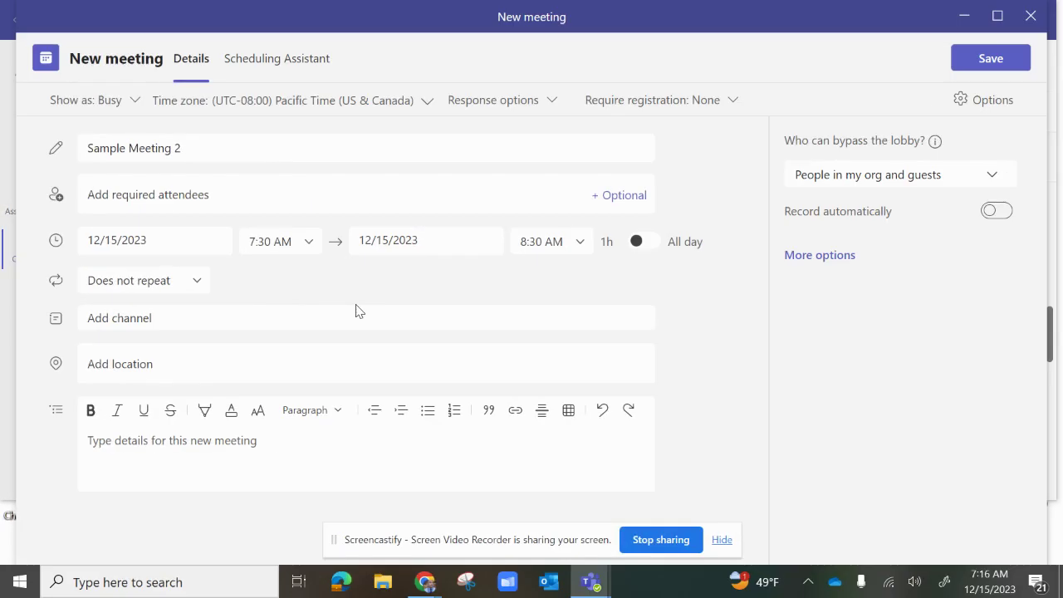
Step: Set location '.Teams' and description 'Sample meeting to learn basics on team'
click(257, 367)
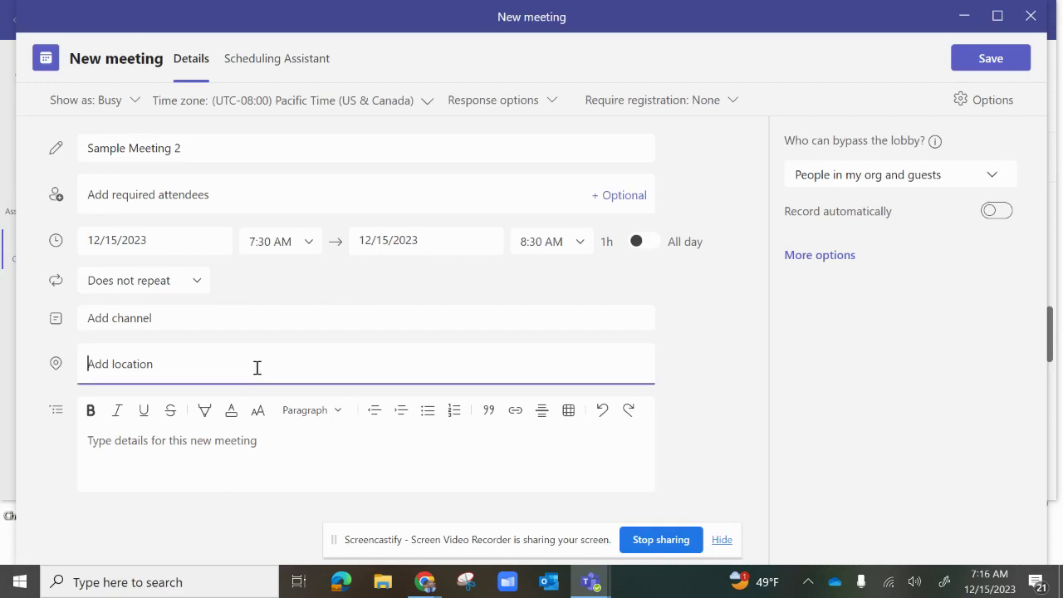
text(.Teams)
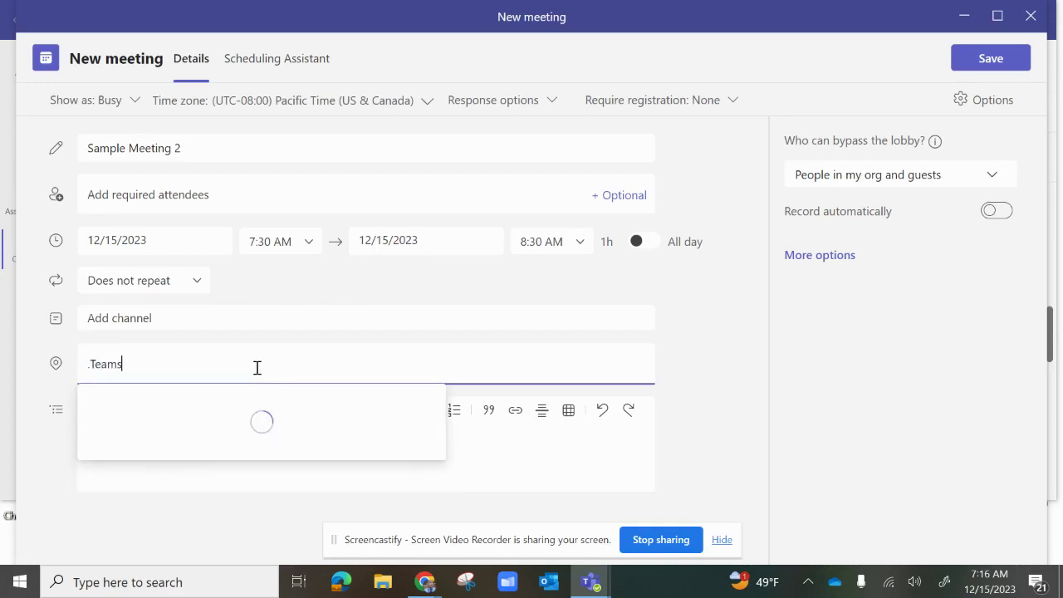
click(506, 474)
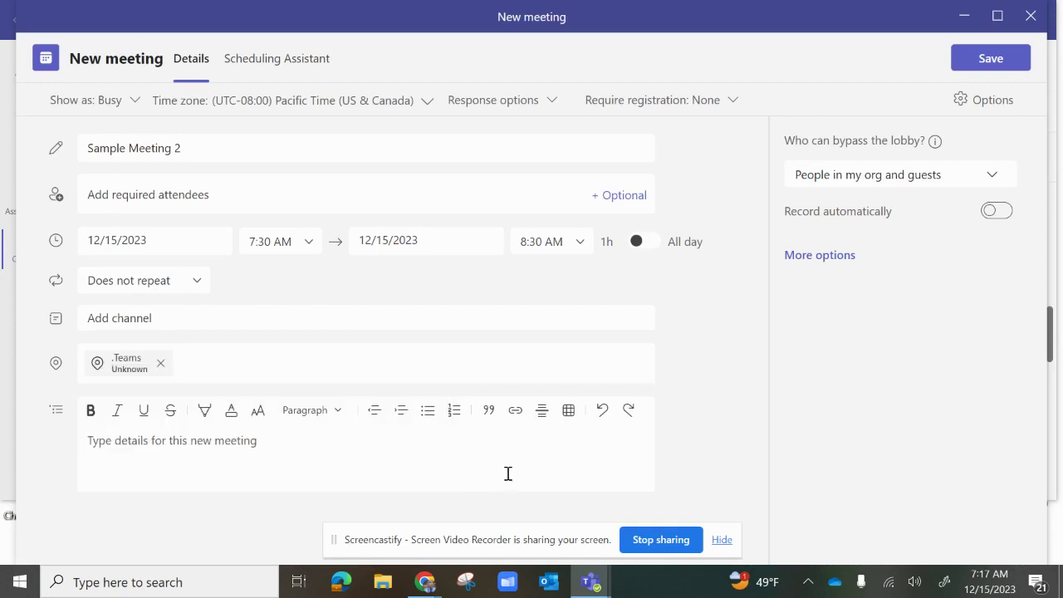
text(Sample meeting to learn basics on team)
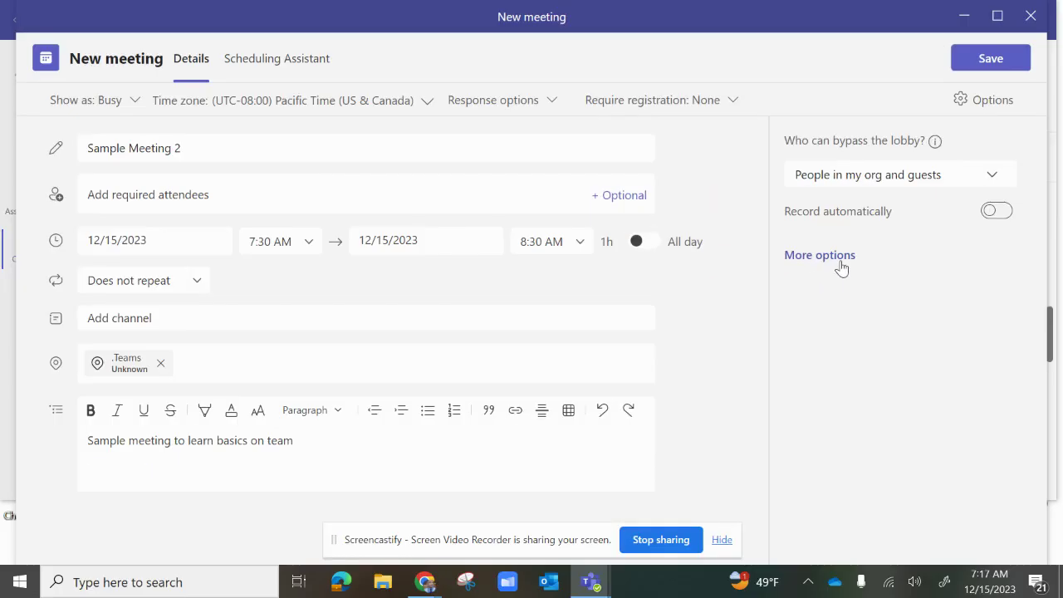
Step: Review the lobby, presenter and meeting chat options, keeping Everyone able to present
click(443, 282)
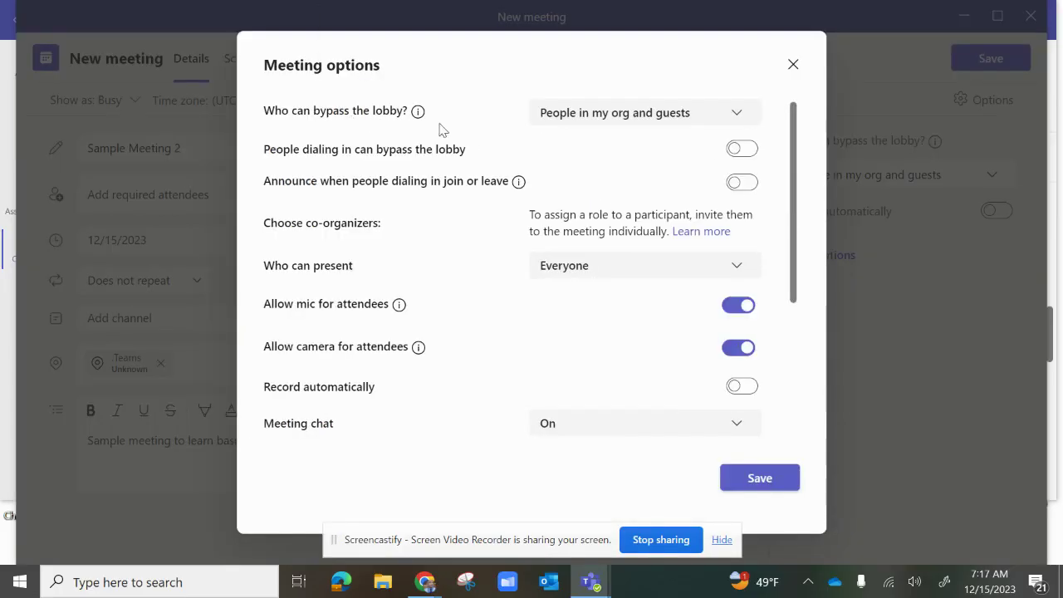
click(678, 113)
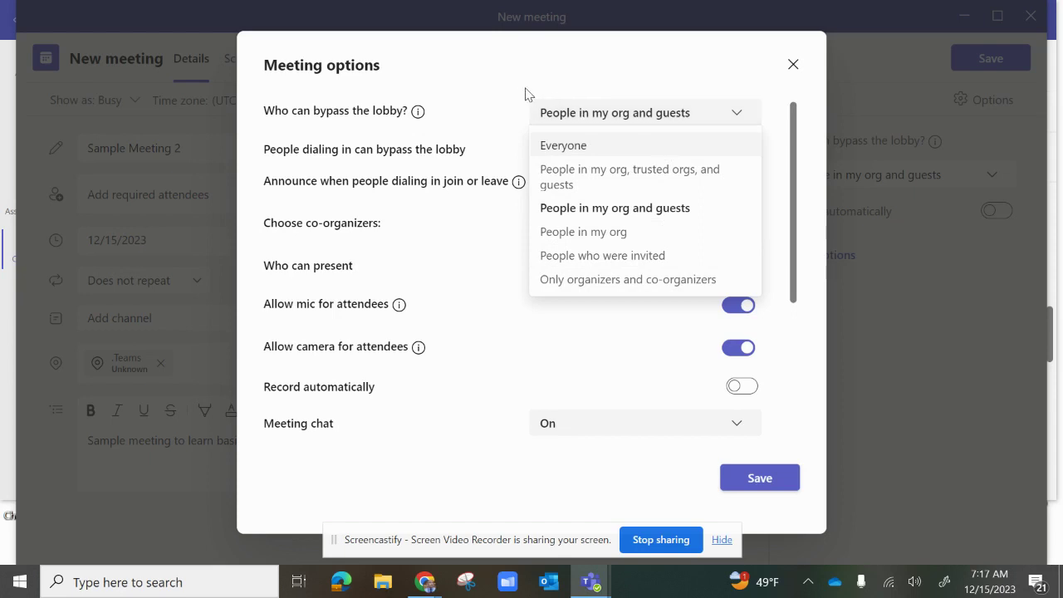
click(510, 88)
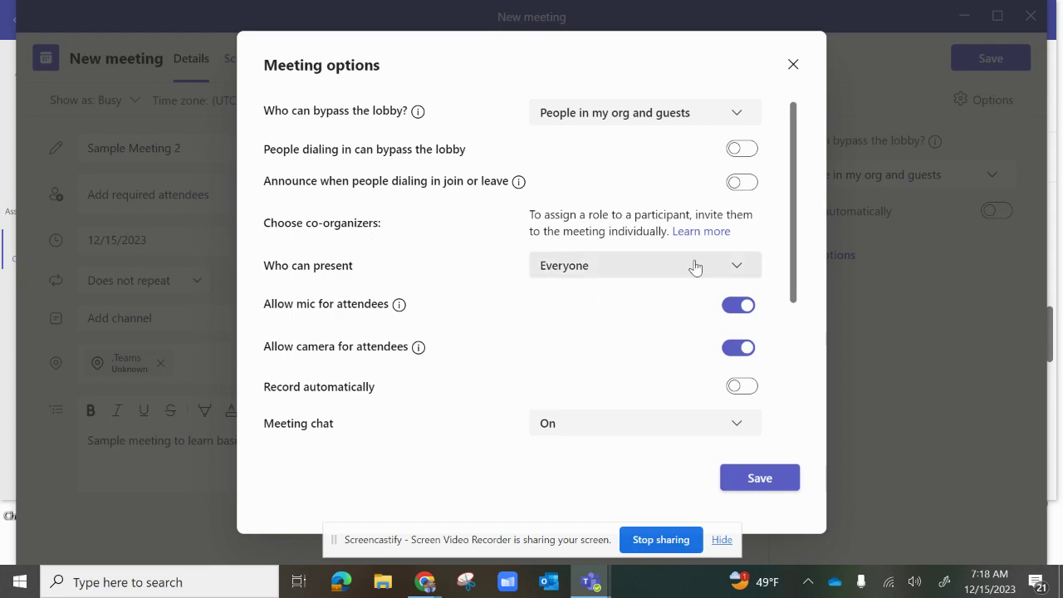
click(730, 275)
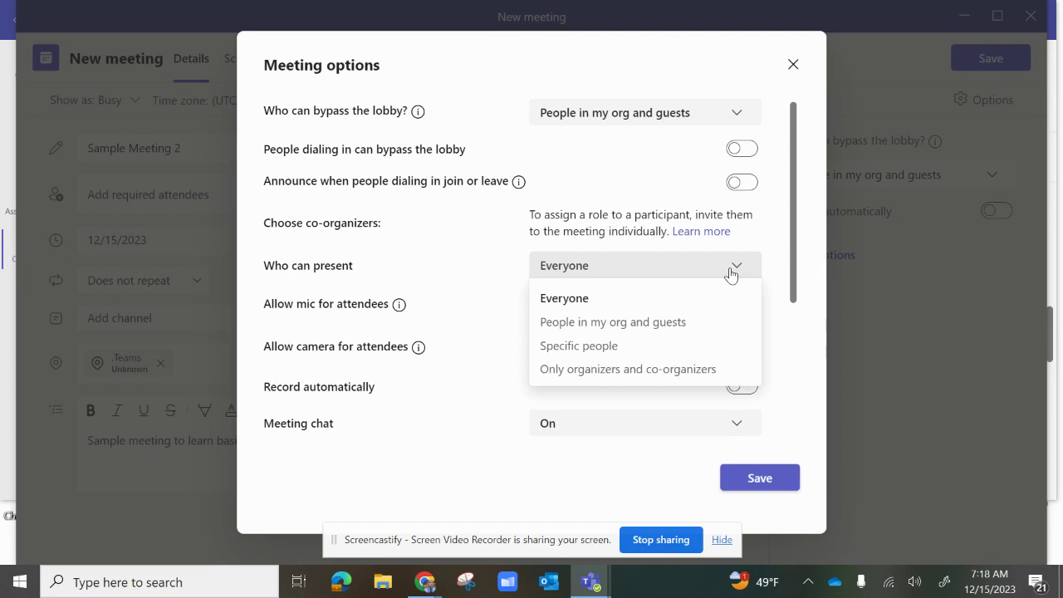
click(589, 287)
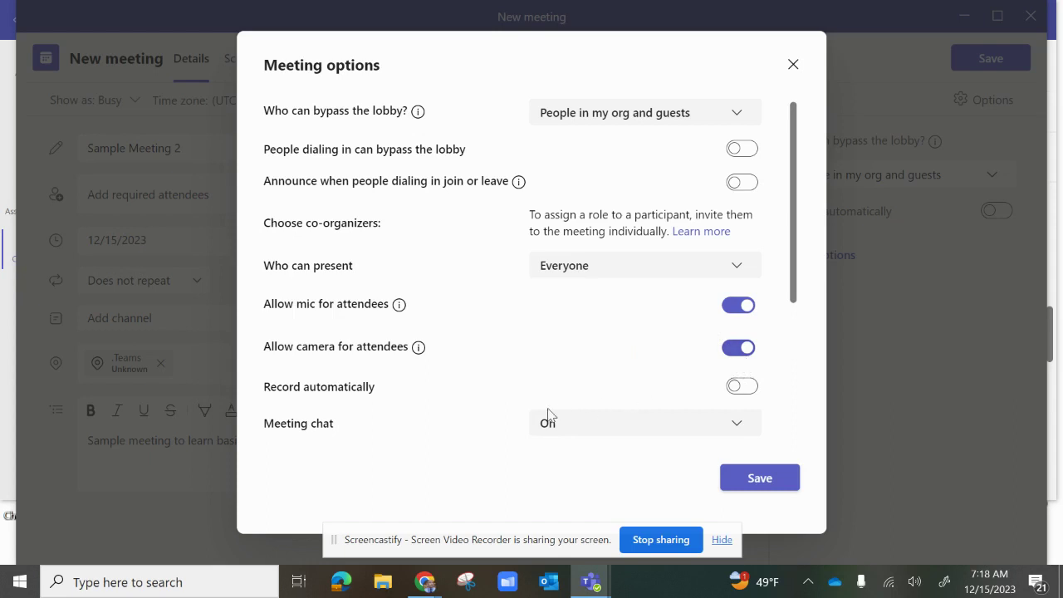
click(735, 426)
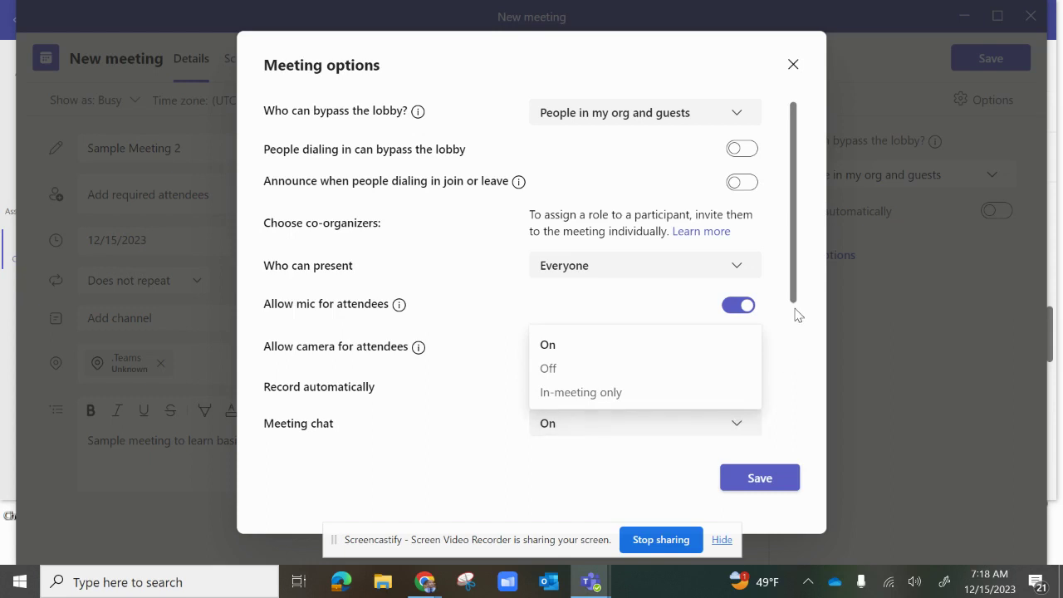
Step: Keep meeting chat On, save the meeting options, and close the options dialog
scroll(800, 333, down, 2)
scroll(802, 370, down, 2)
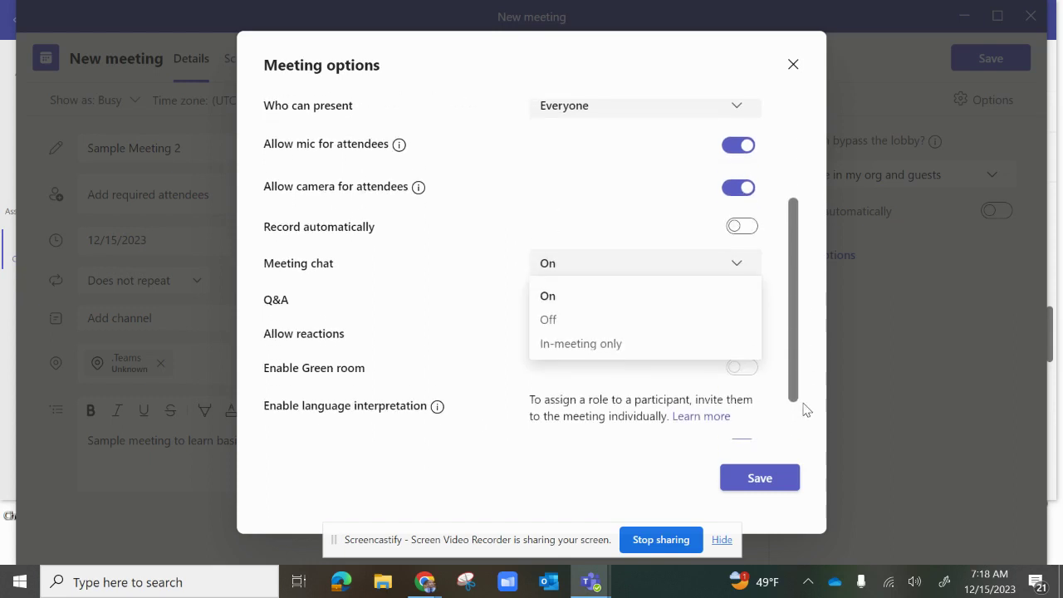
click(501, 360)
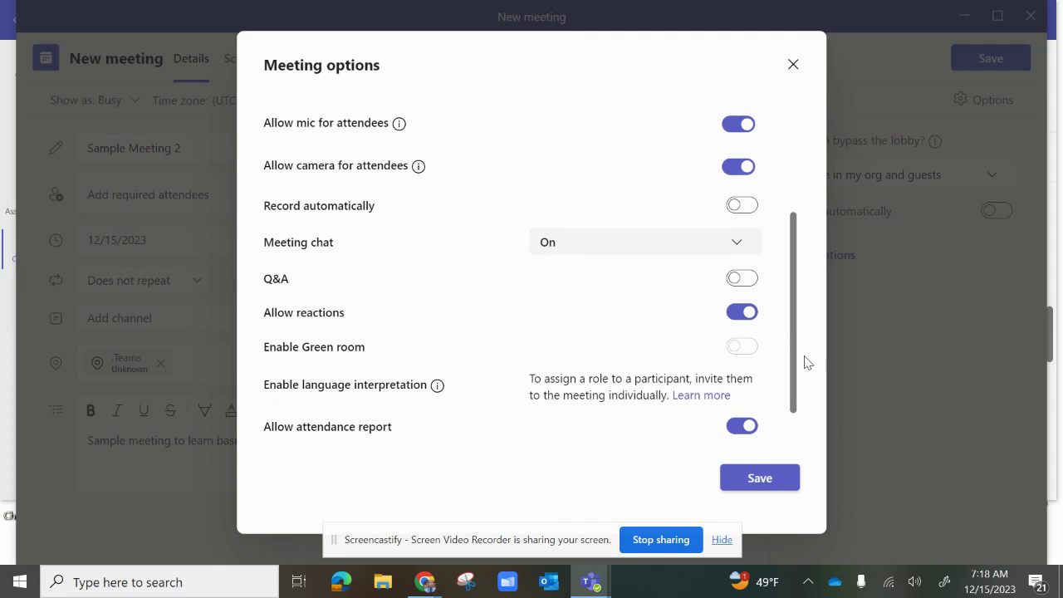
scroll(795, 363, down, 2)
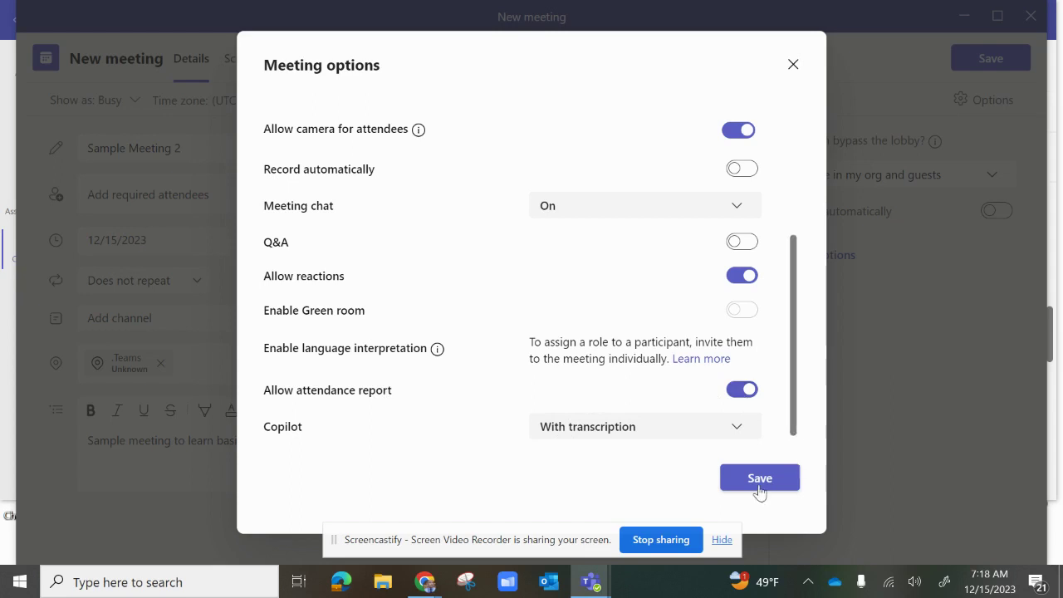
click(762, 486)
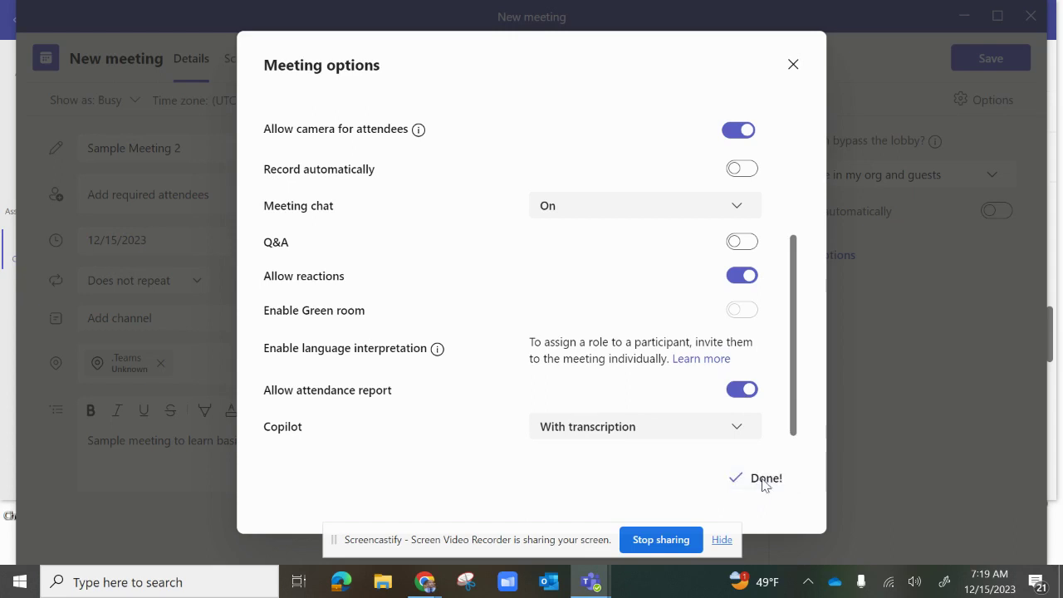
click(797, 75)
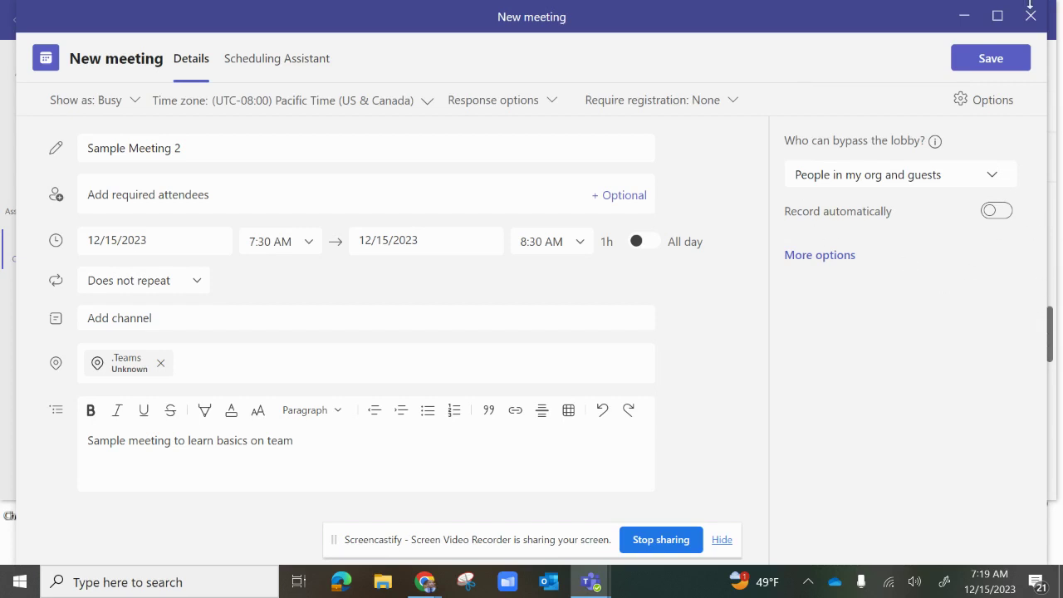
click(988, 60)
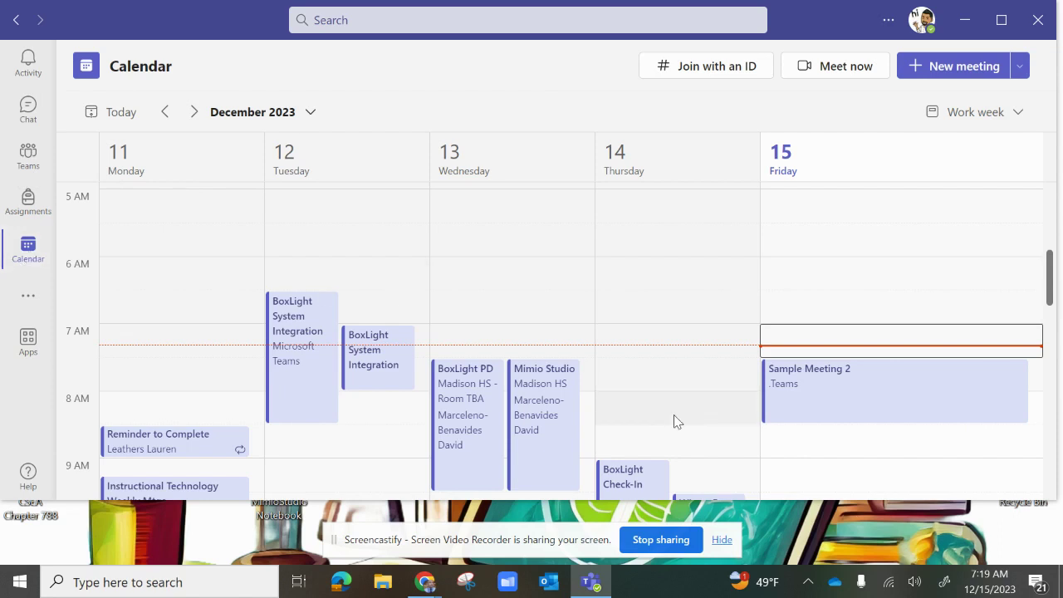
click(821, 416)
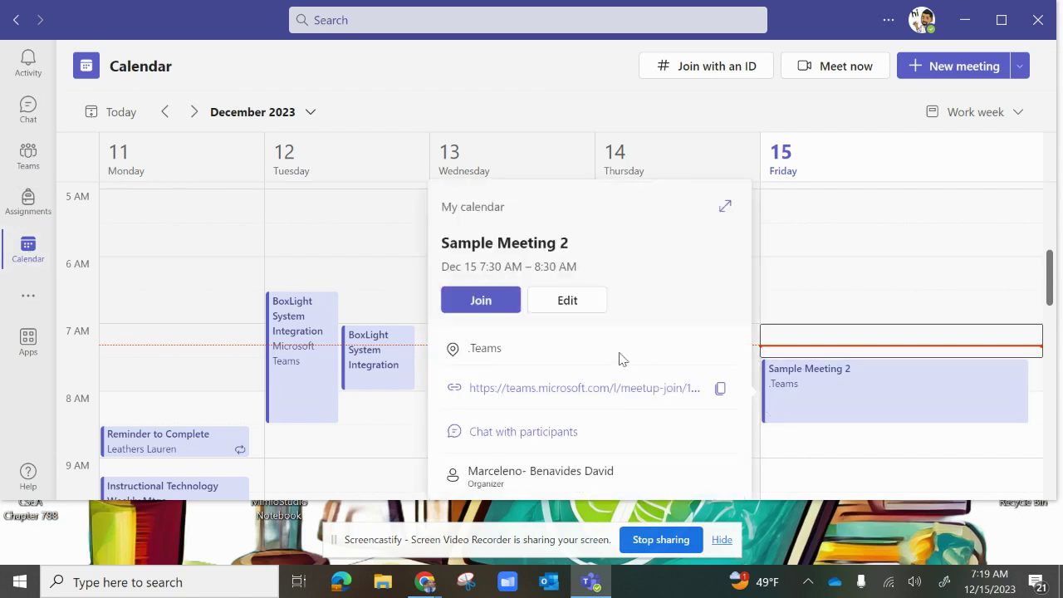
click(719, 391)
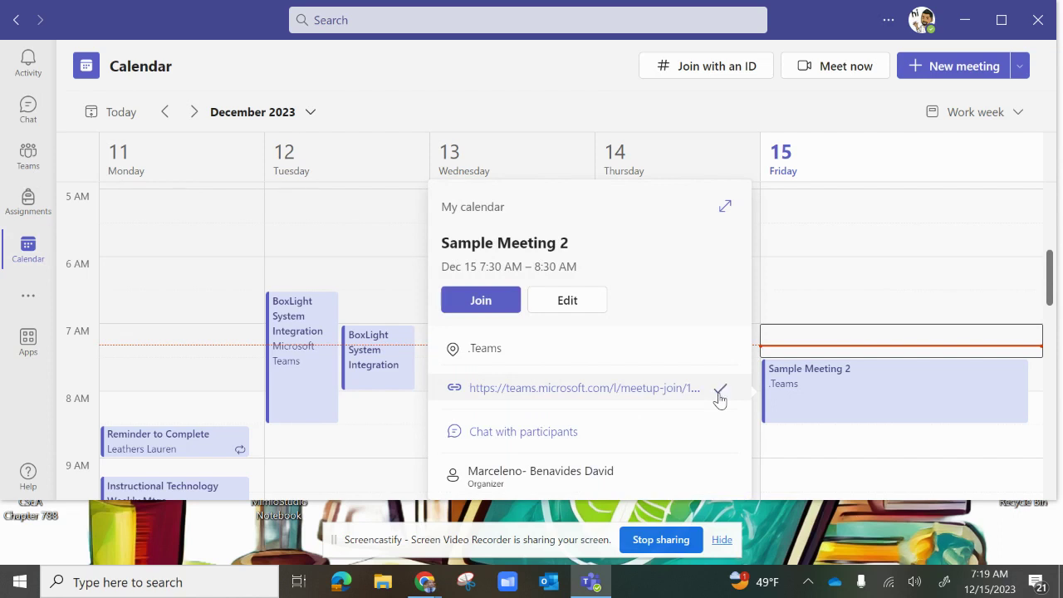
click(548, 583)
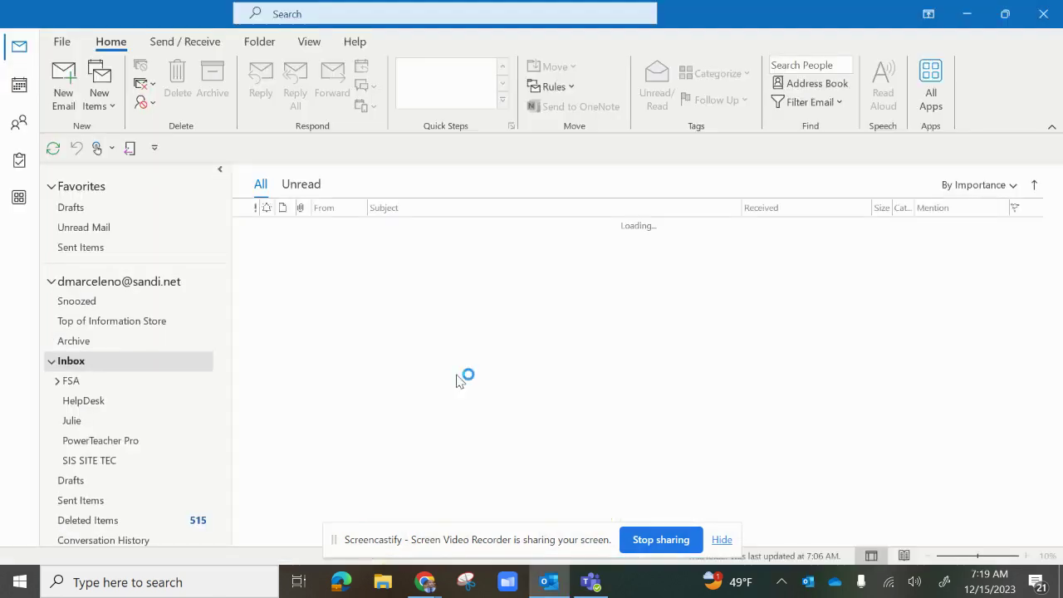
Step: Send the pasted join link to the suggested colleague with subject 'New Session sample'
click(65, 86)
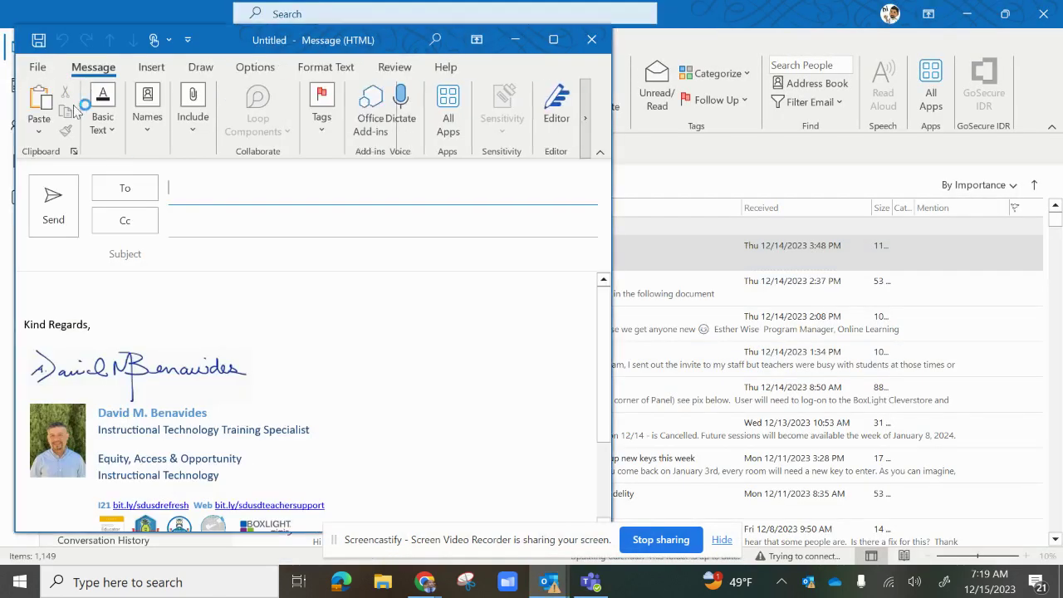
click(95, 291)
key(ctrl+v)
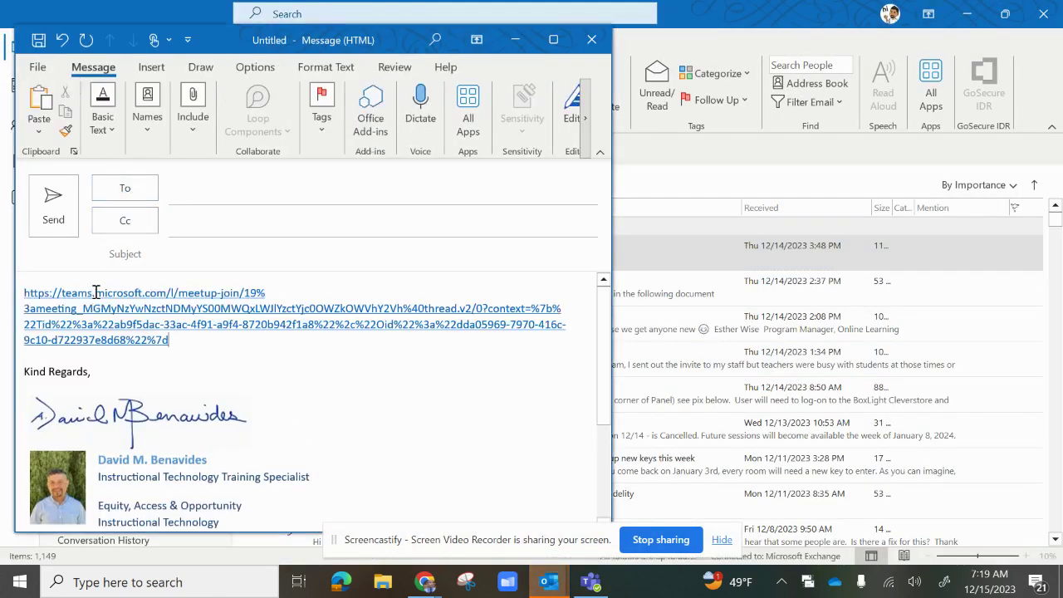
click(208, 189)
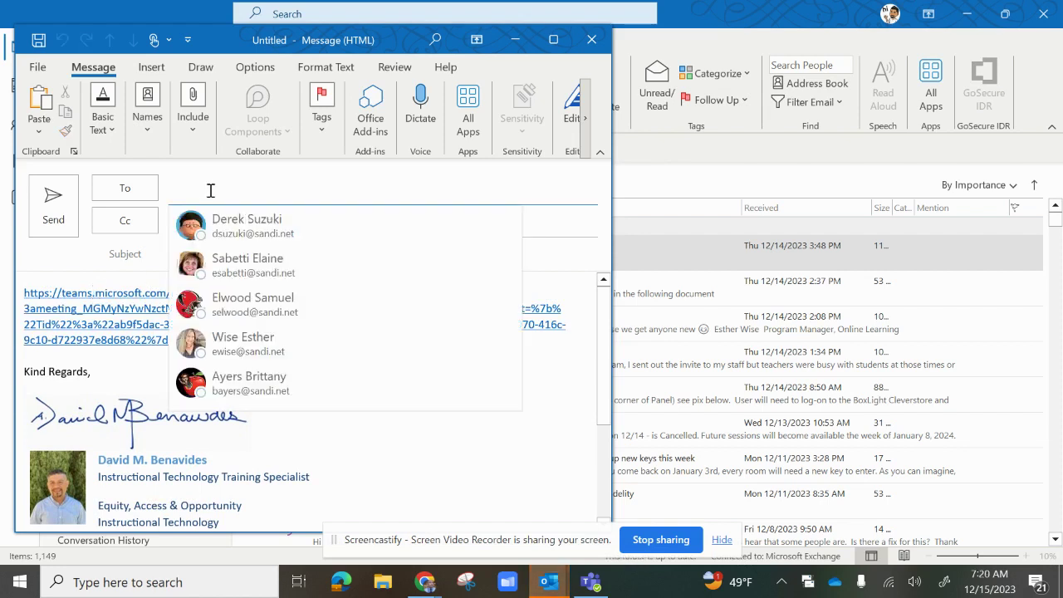
click(239, 261)
click(204, 250)
text(New Session)
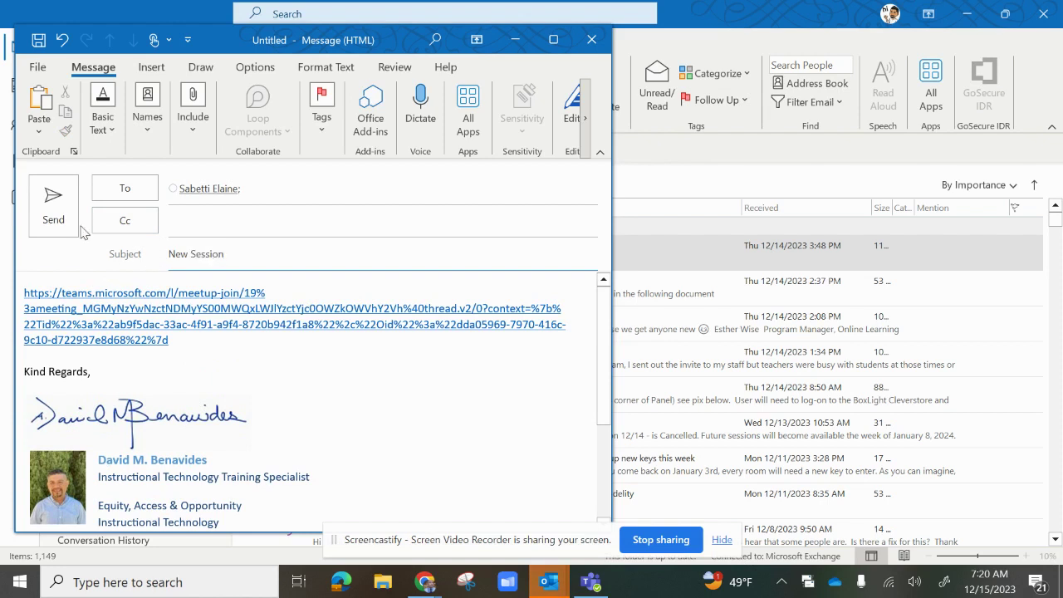
text( sample)
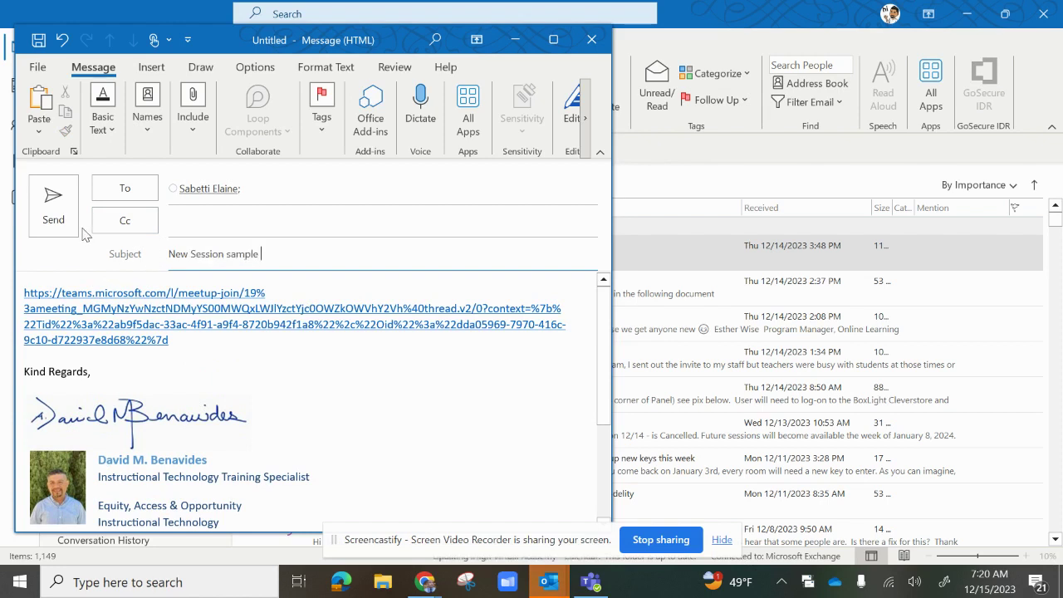
click(73, 222)
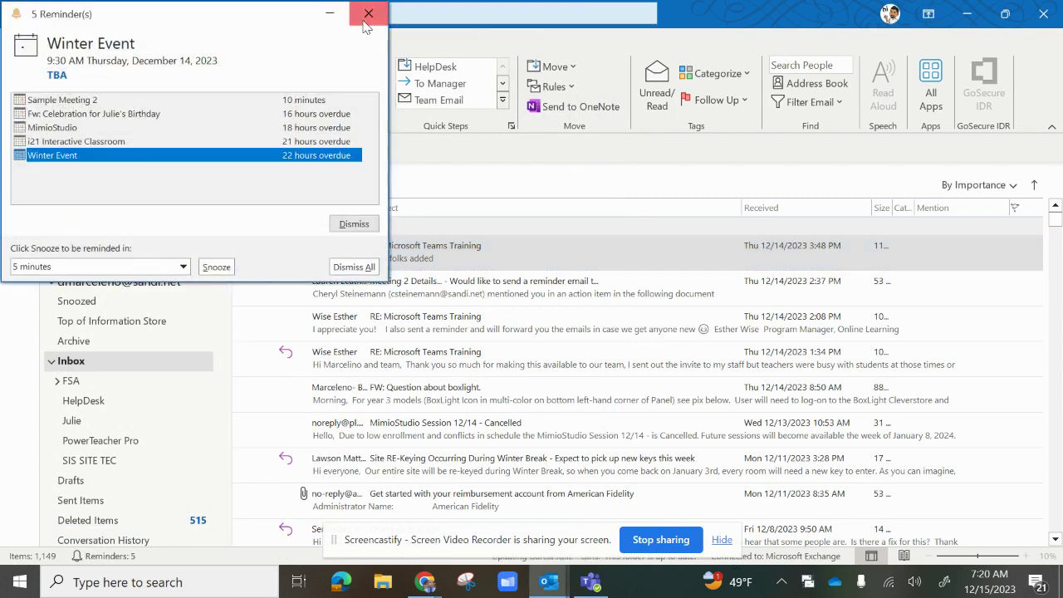
Step: Dismiss reminders, open Sample Meeting in the Outlook calendar, and follow its Teams join link
click(368, 14)
key(alt+Tab)
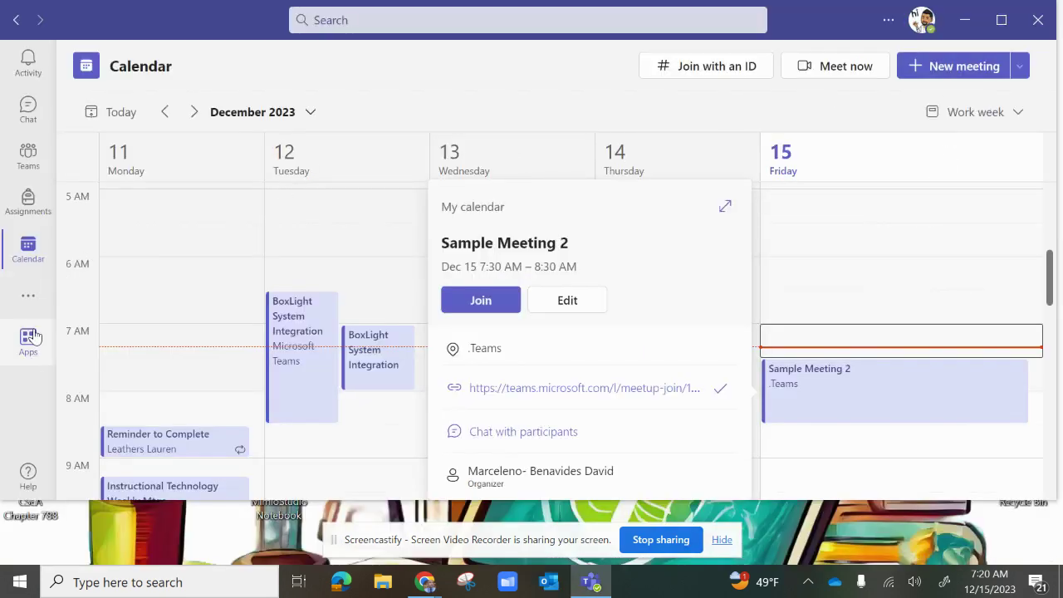
click(557, 587)
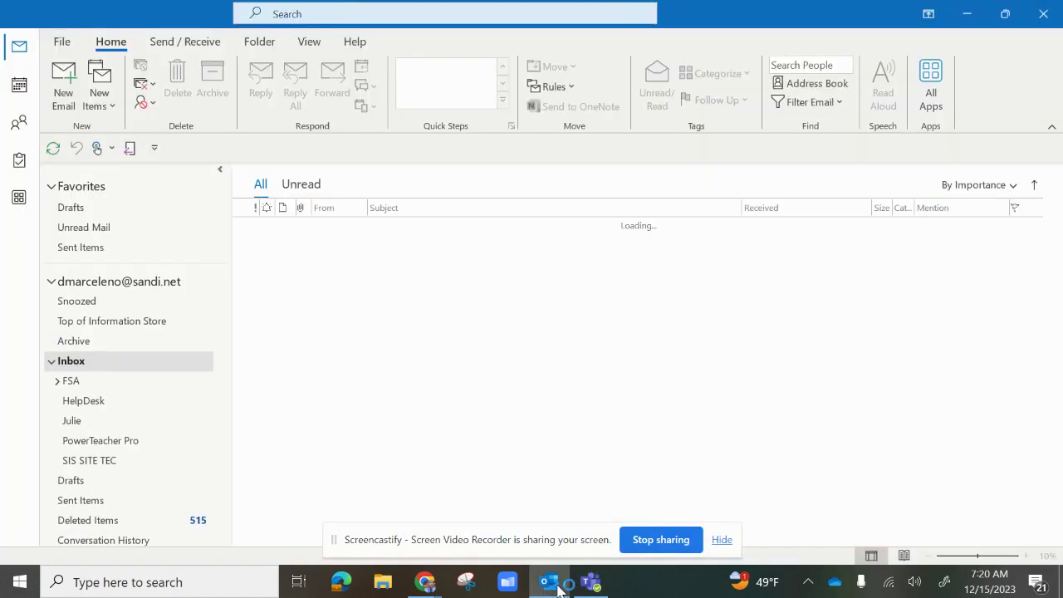
click(19, 85)
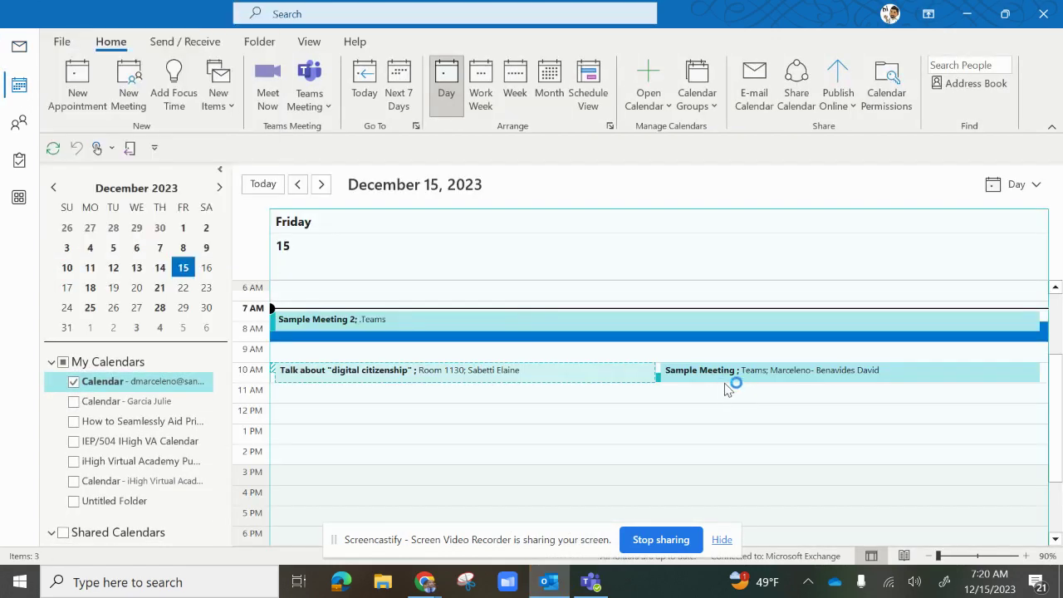
double_click(799, 380)
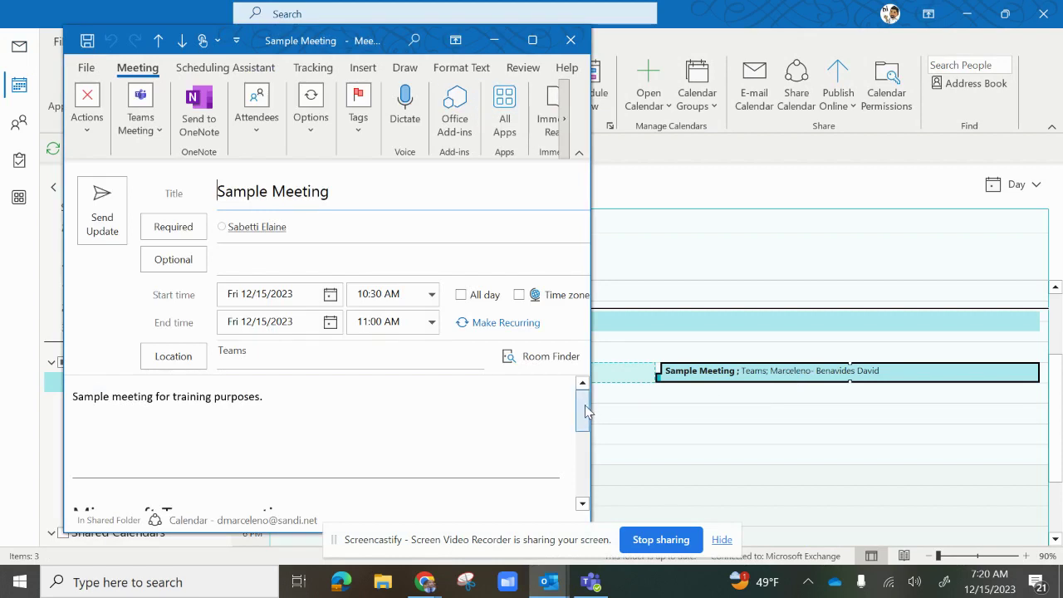
drag(585, 411, 581, 446)
scroll(581, 446, up, 1)
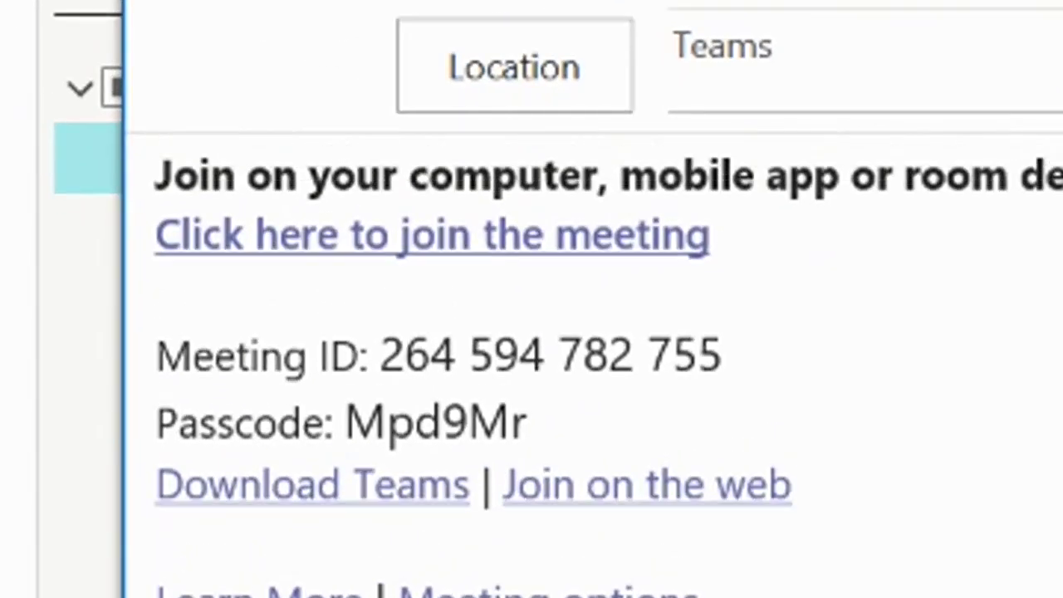
click(408, 251)
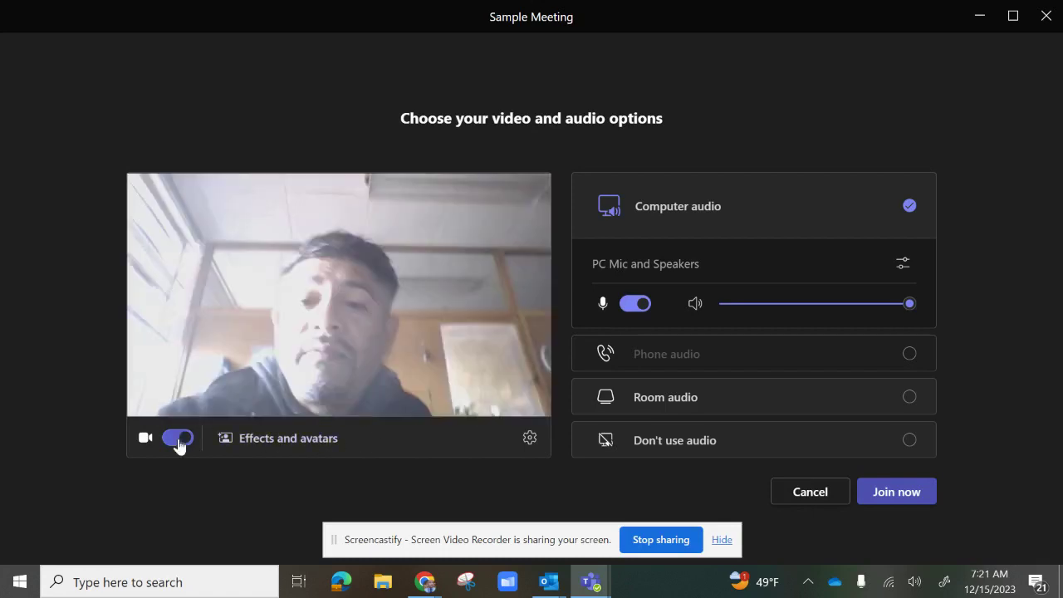
click(178, 440)
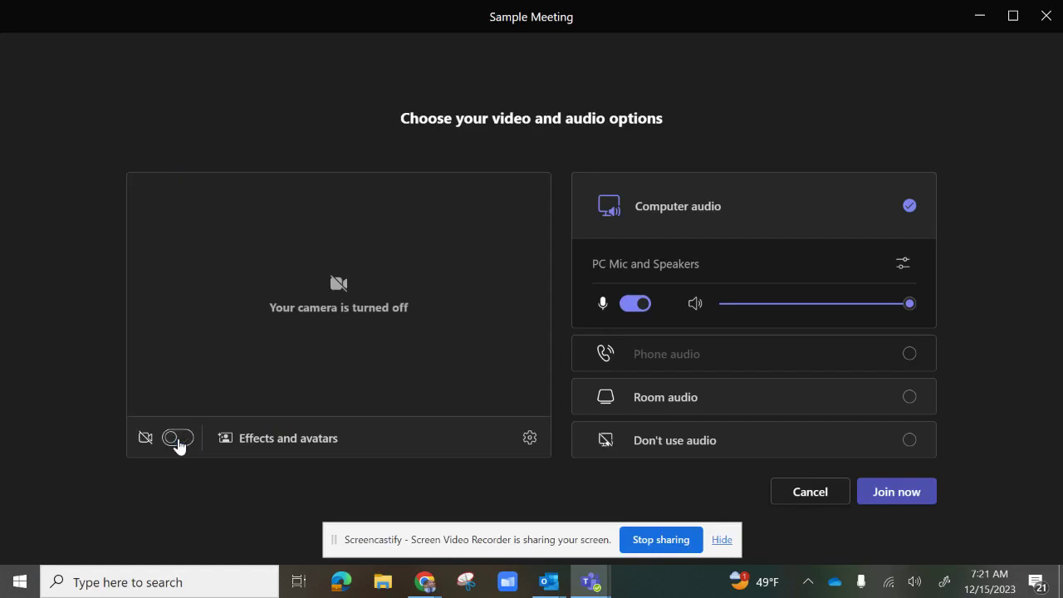
click(238, 443)
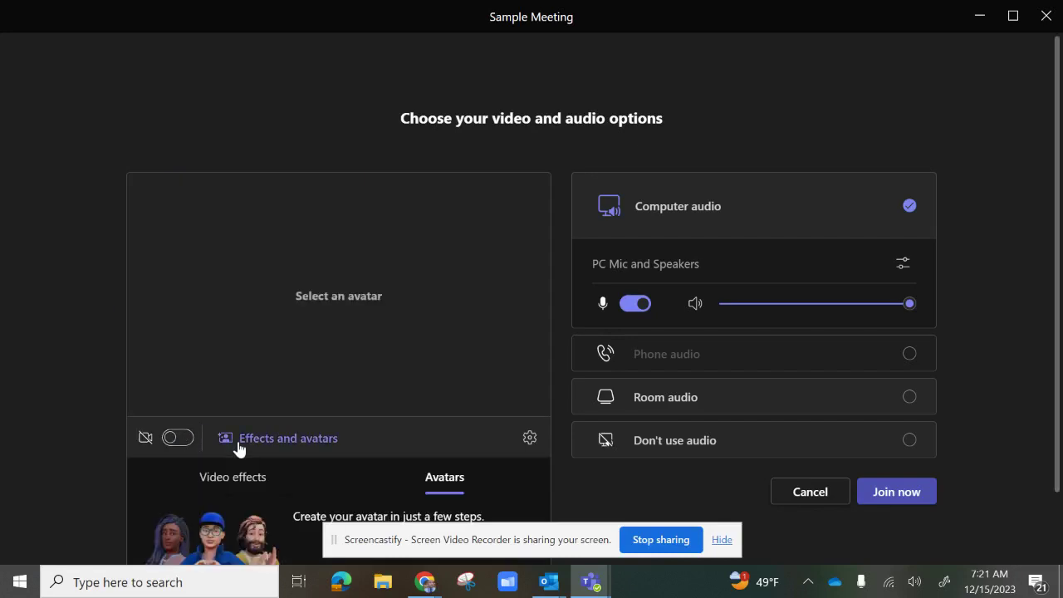
scroll(1035, 307, down, 2)
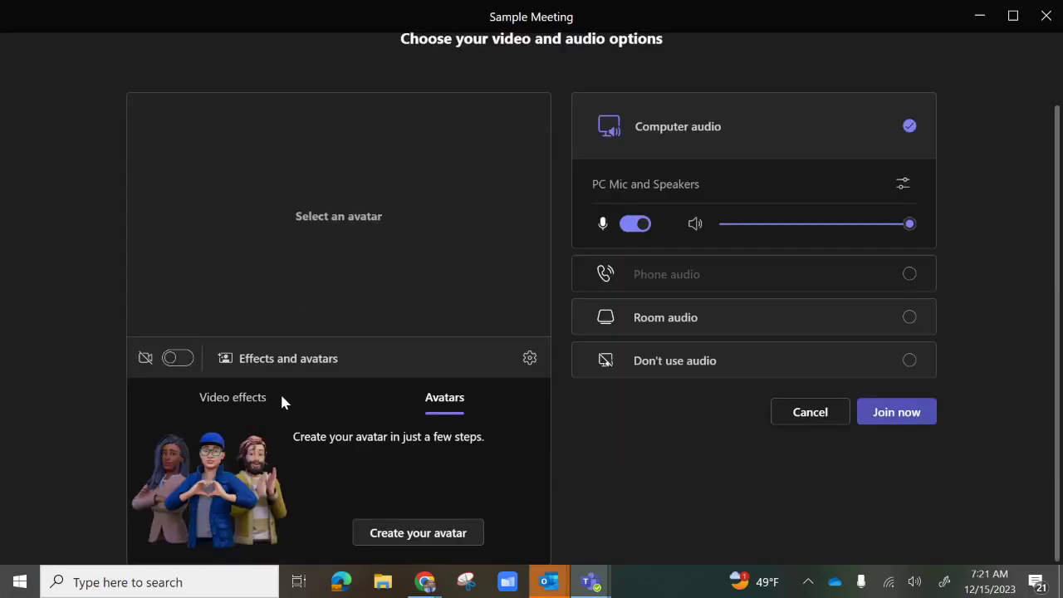
click(254, 405)
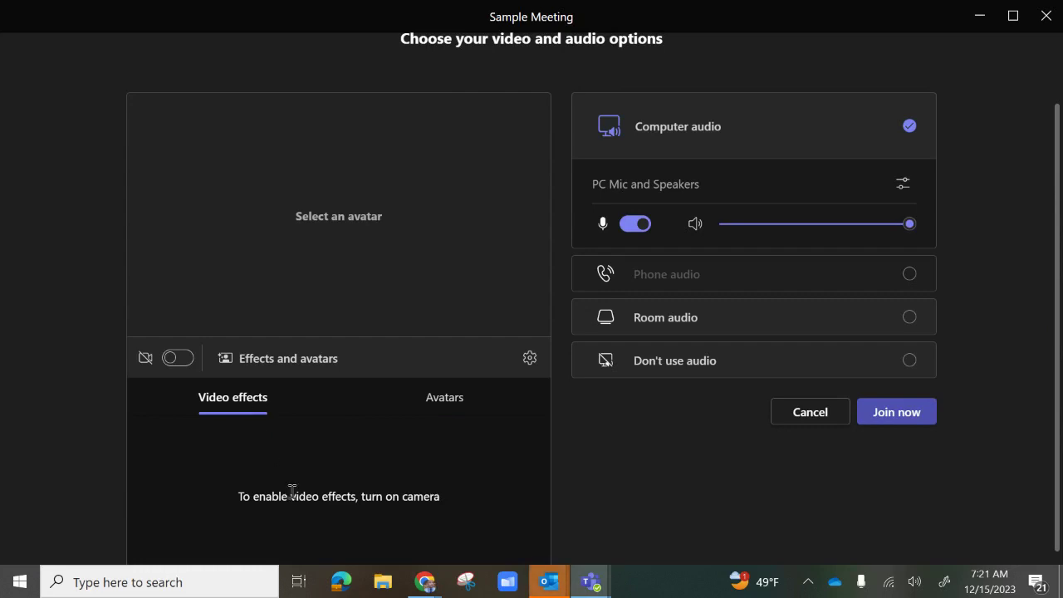
click(176, 367)
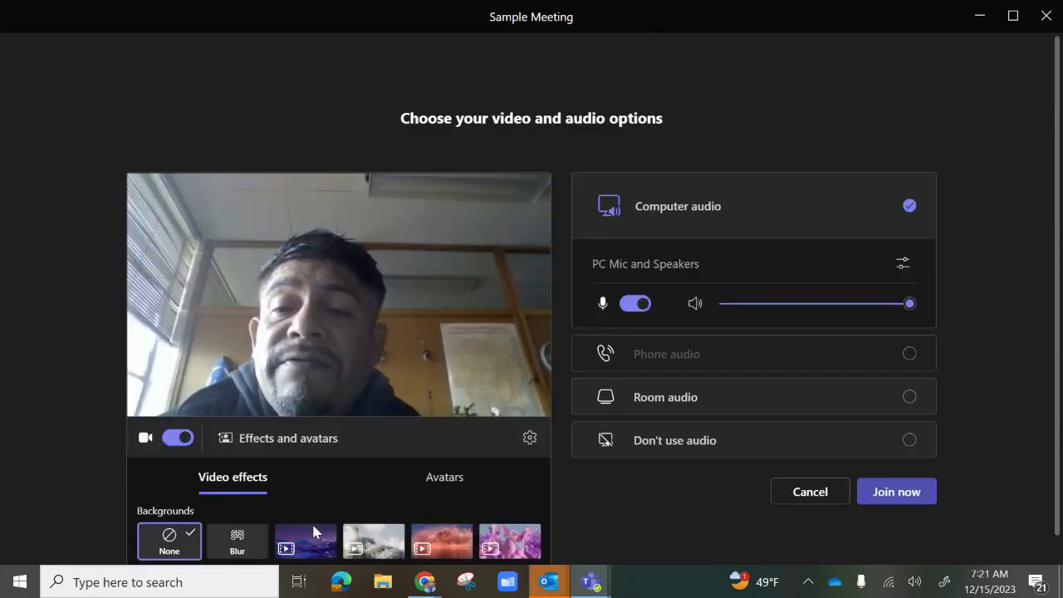
click(226, 551)
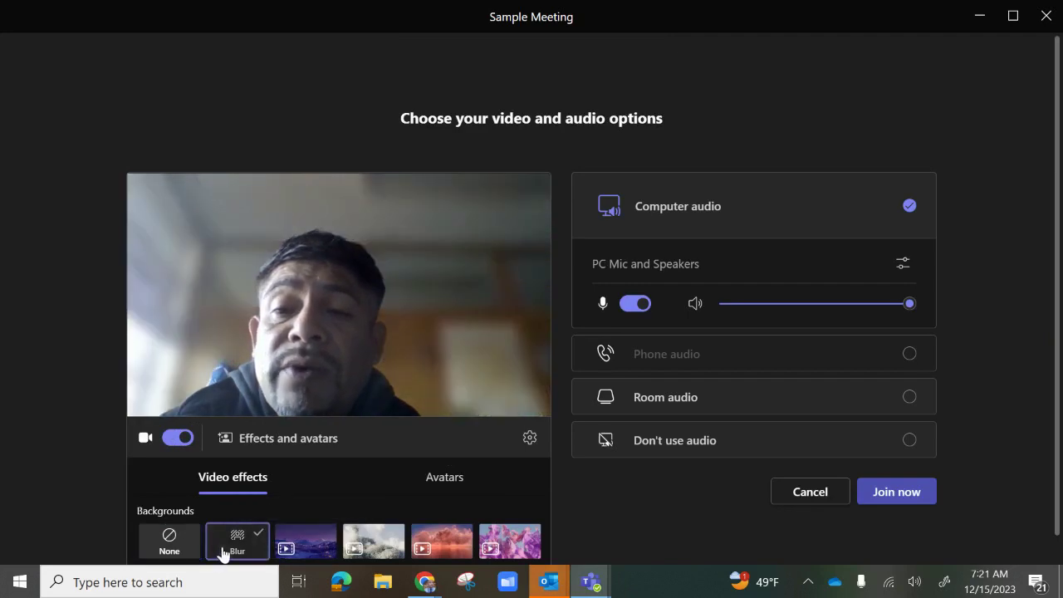
click(302, 550)
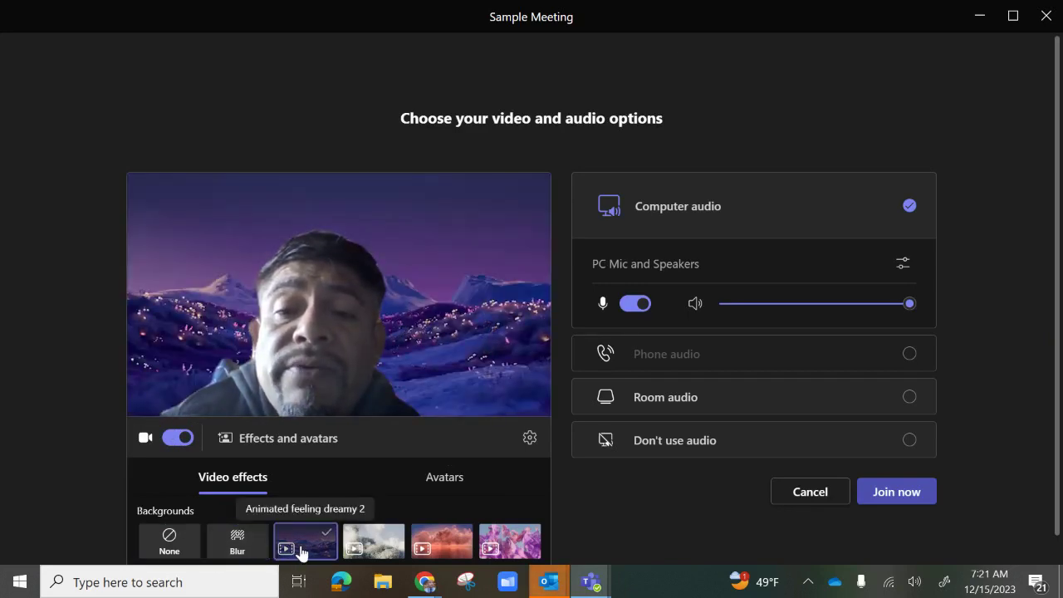
click(184, 549)
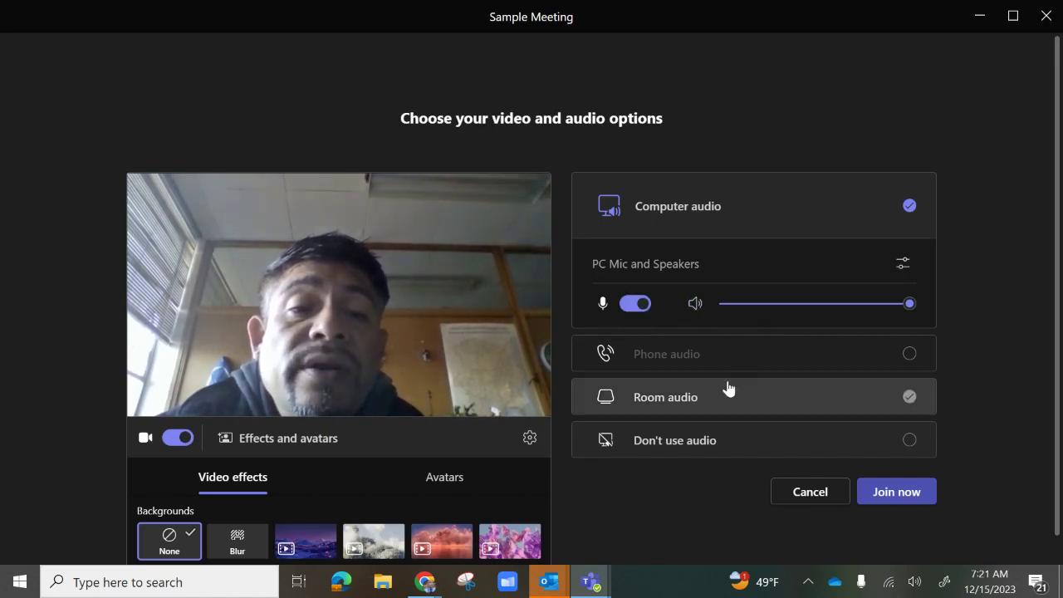
click(909, 398)
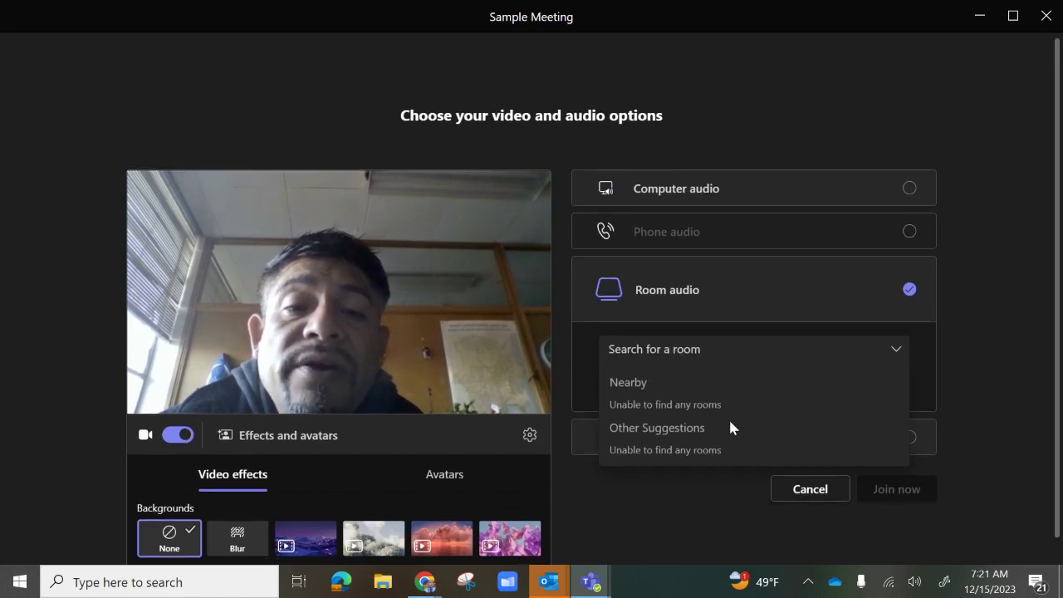
click(913, 304)
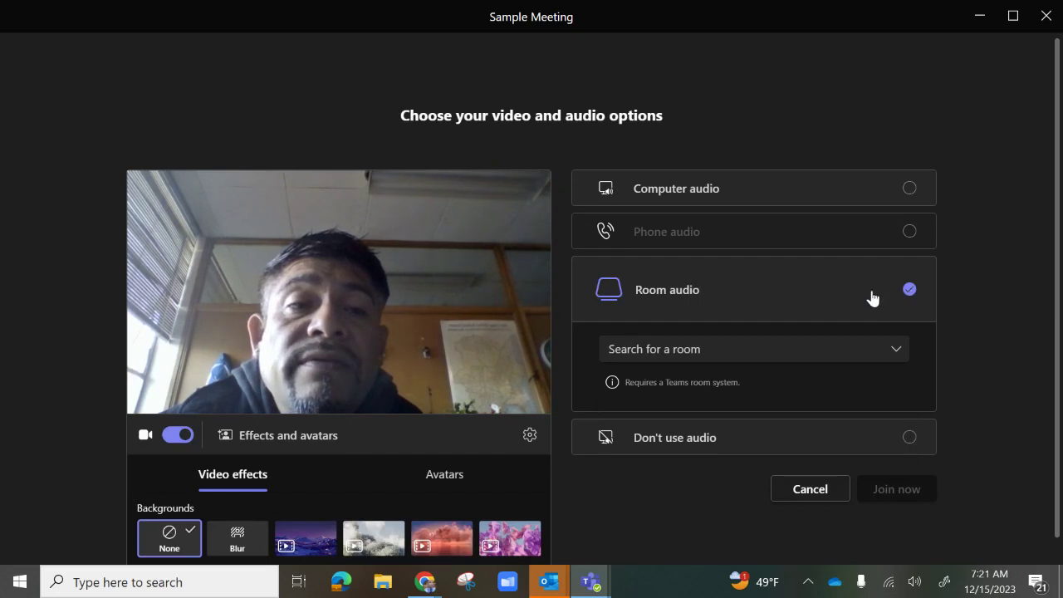
click(910, 190)
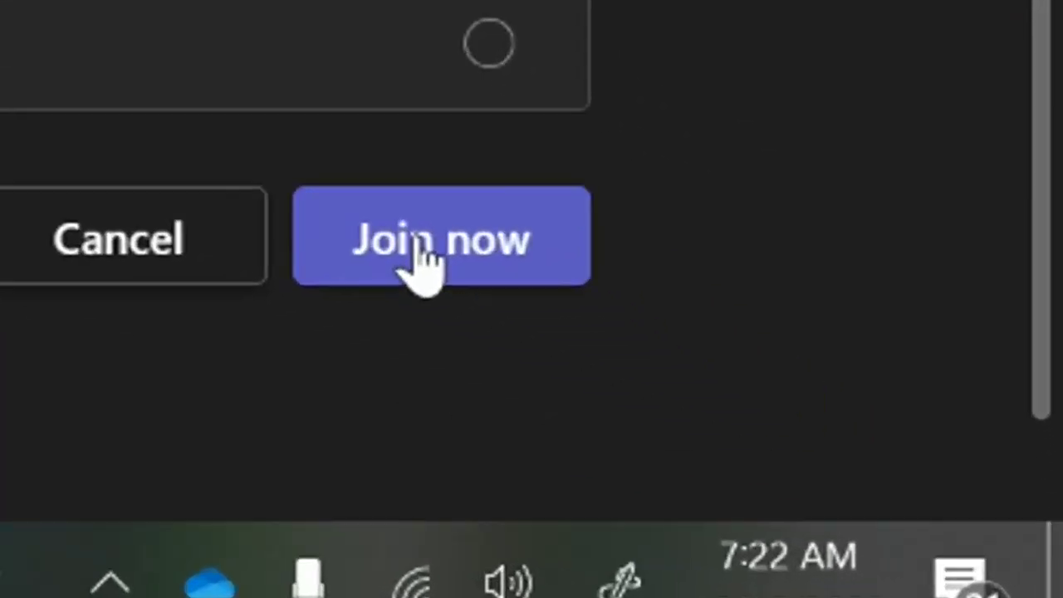
Step: Join Sample Meeting, check the Leave and Record and transcribe options, then open Meeting info
click(417, 241)
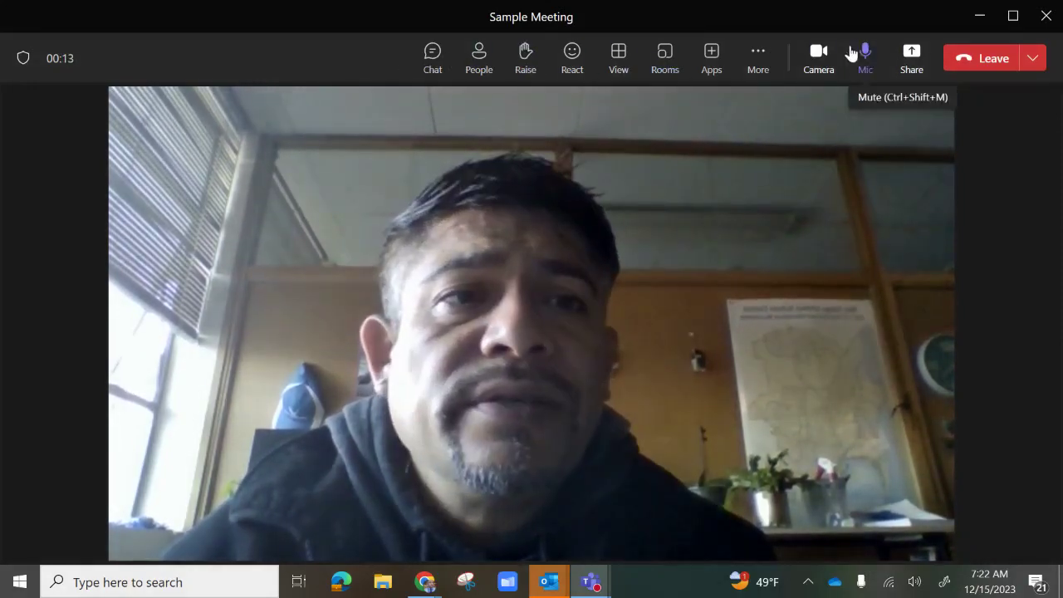
click(1024, 58)
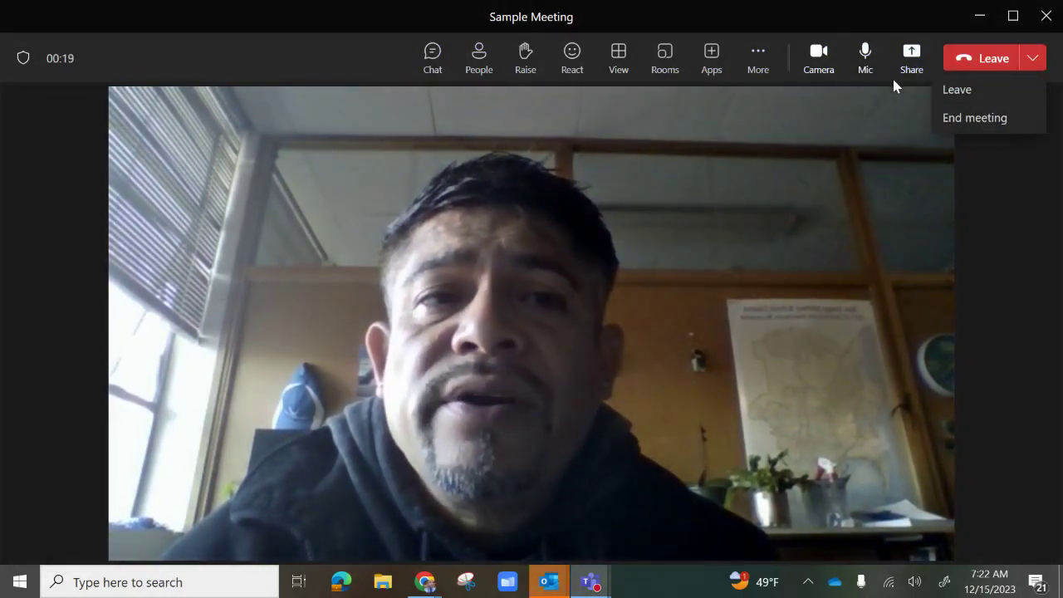
click(760, 68)
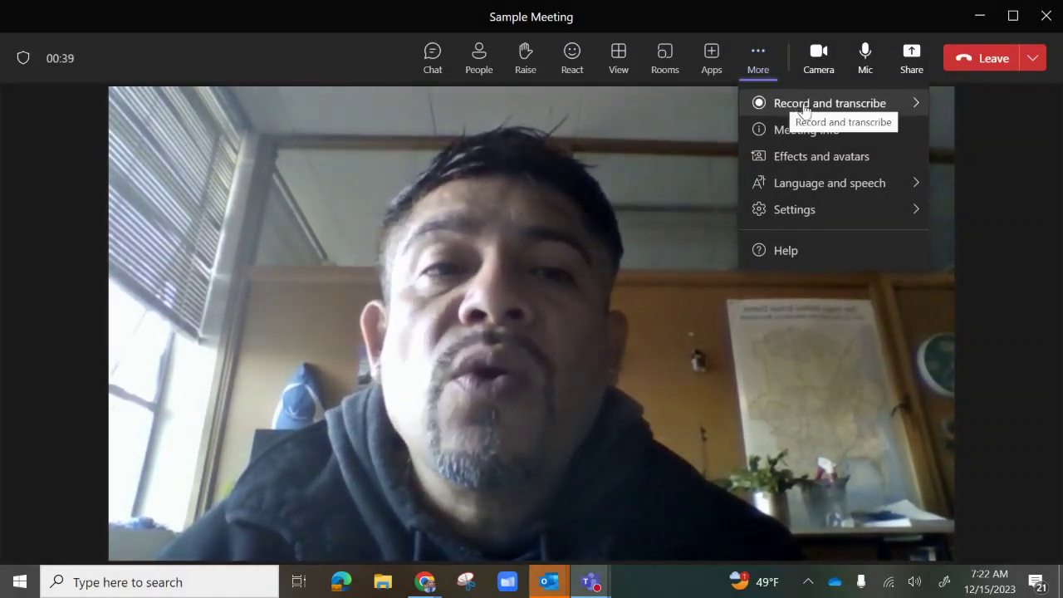
click(912, 106)
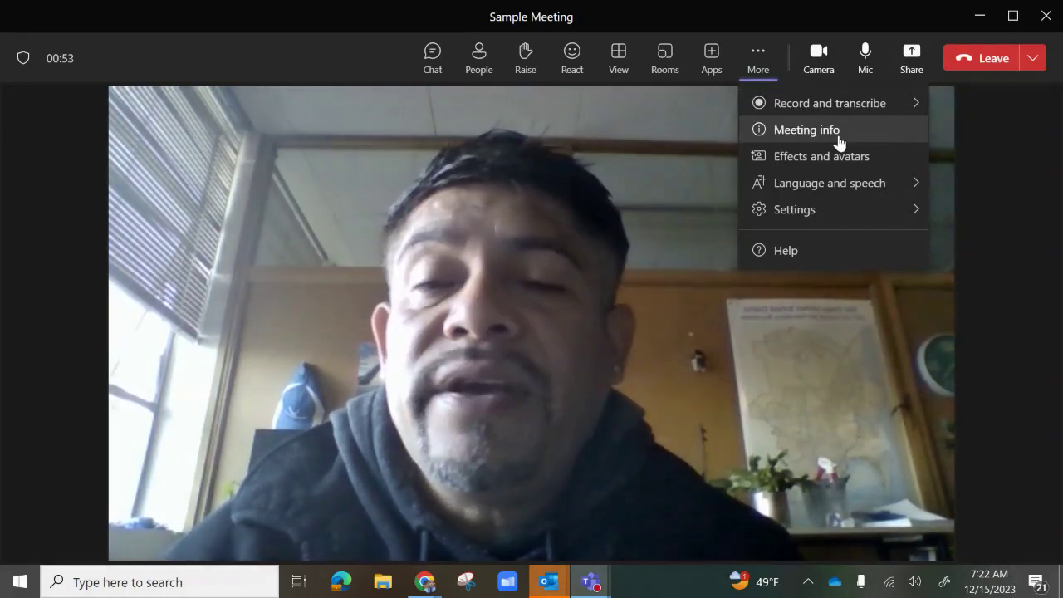
click(837, 132)
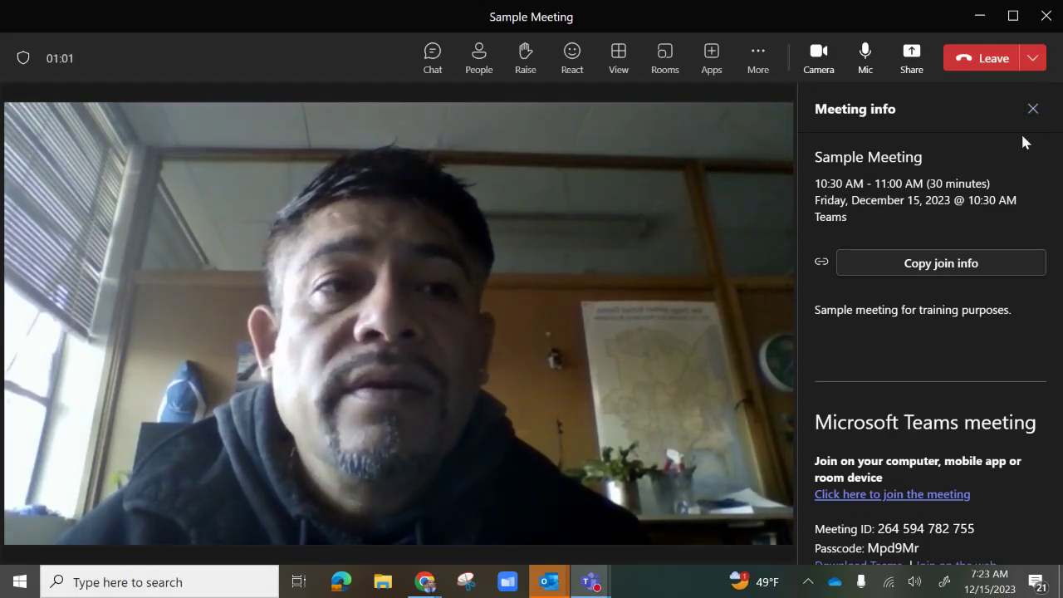
Step: Preview a blurred video background, then apply the blur with the video on
click(1033, 109)
click(757, 65)
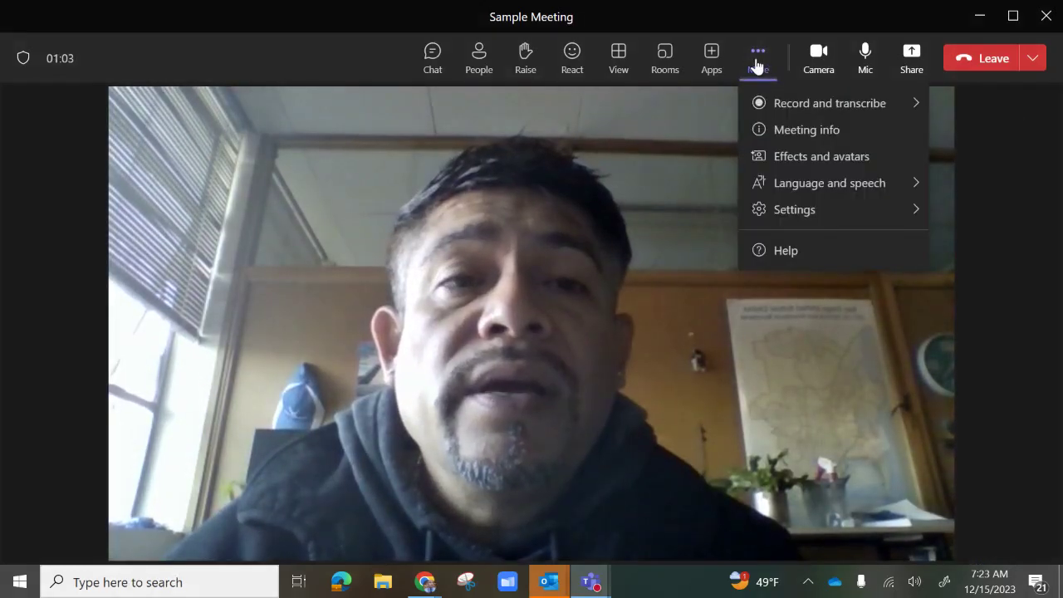
click(828, 164)
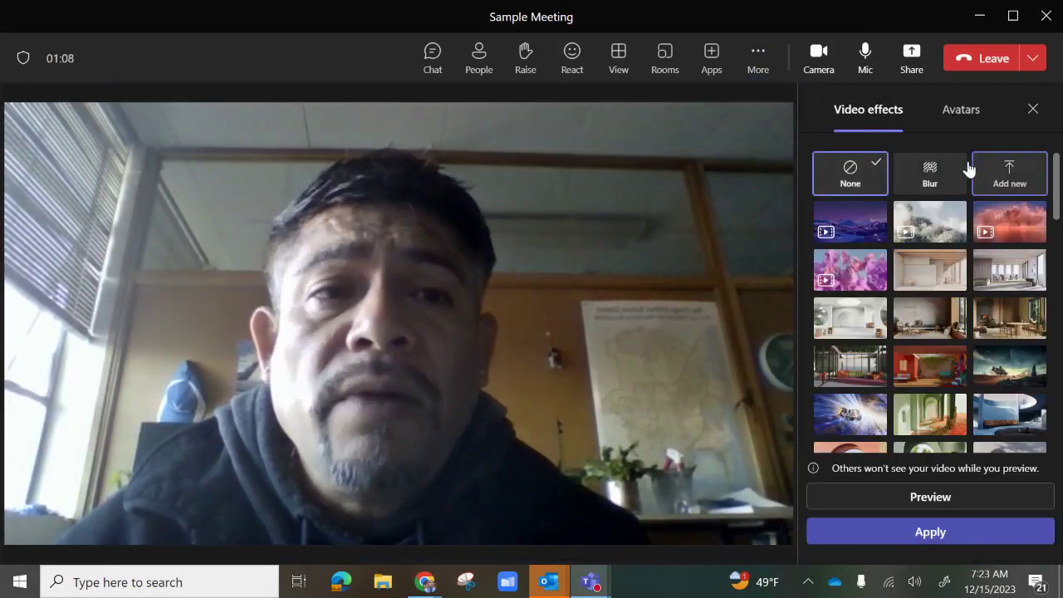
click(939, 181)
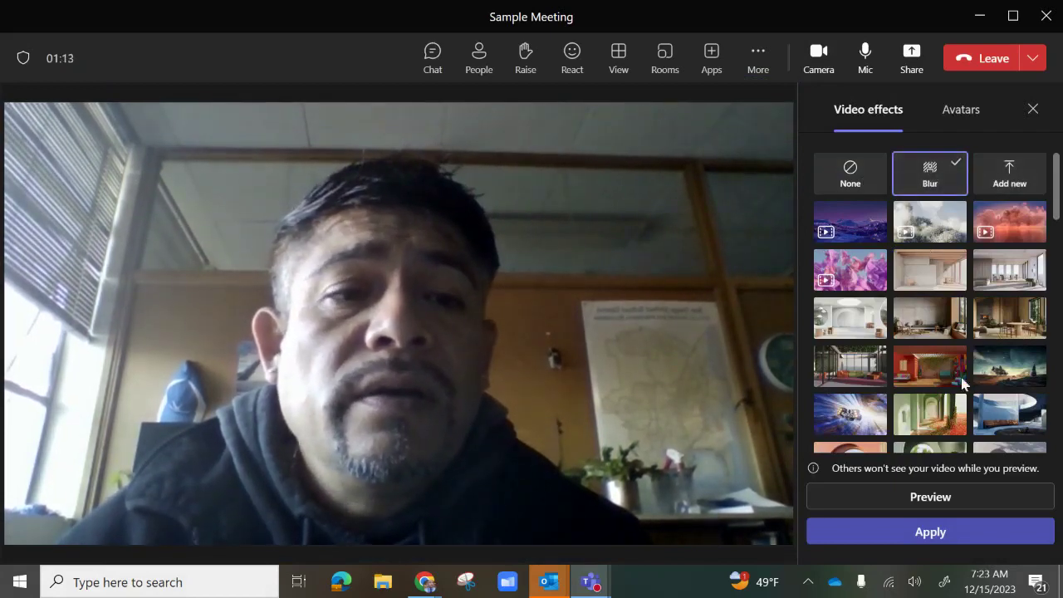
click(947, 501)
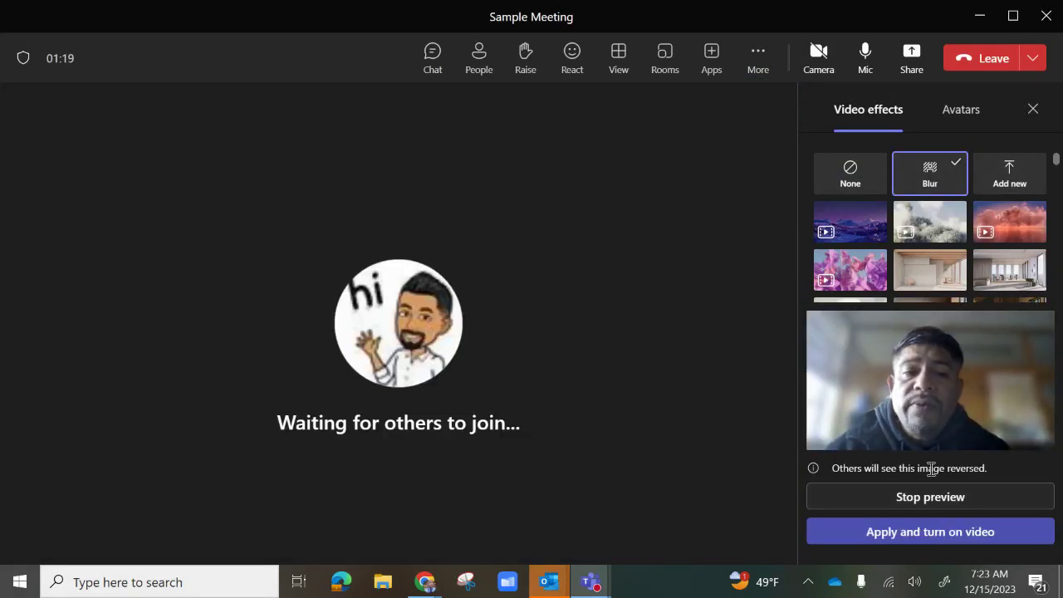
click(928, 497)
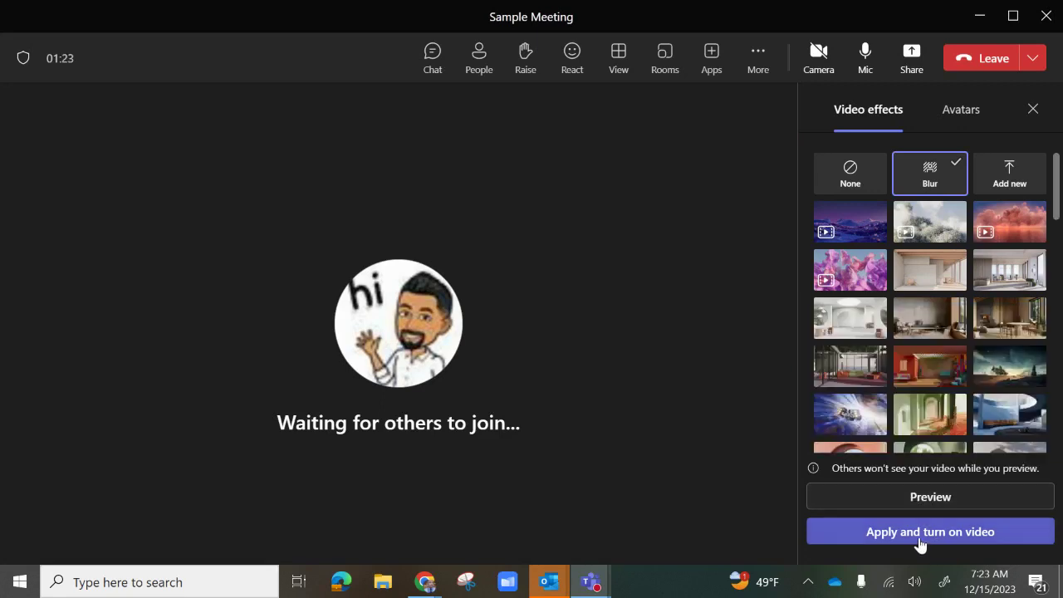
click(920, 533)
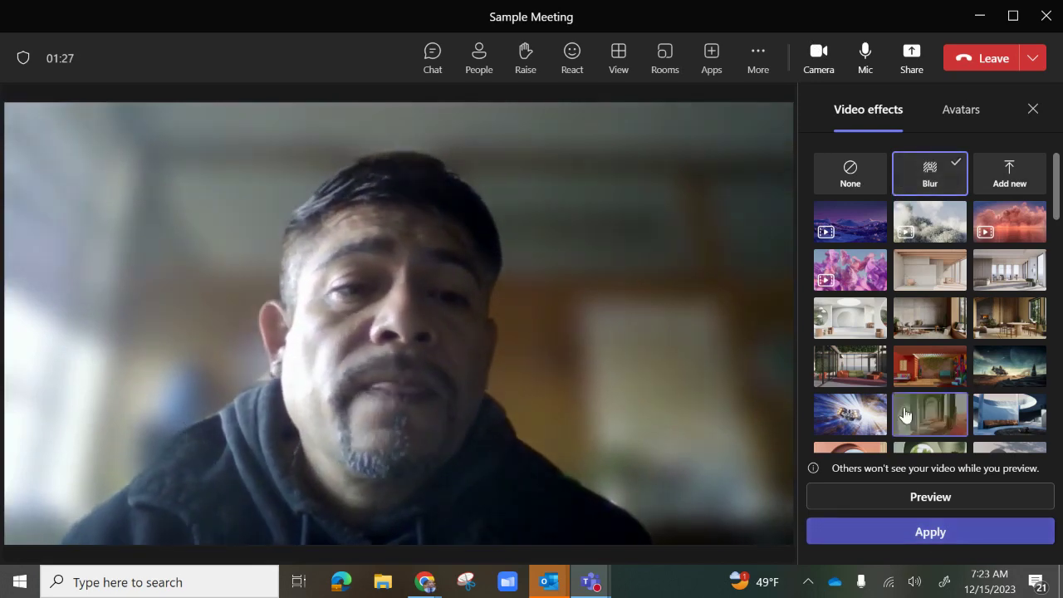
Step: Swap the blur for the Escape artist 2 background and apply it
click(987, 424)
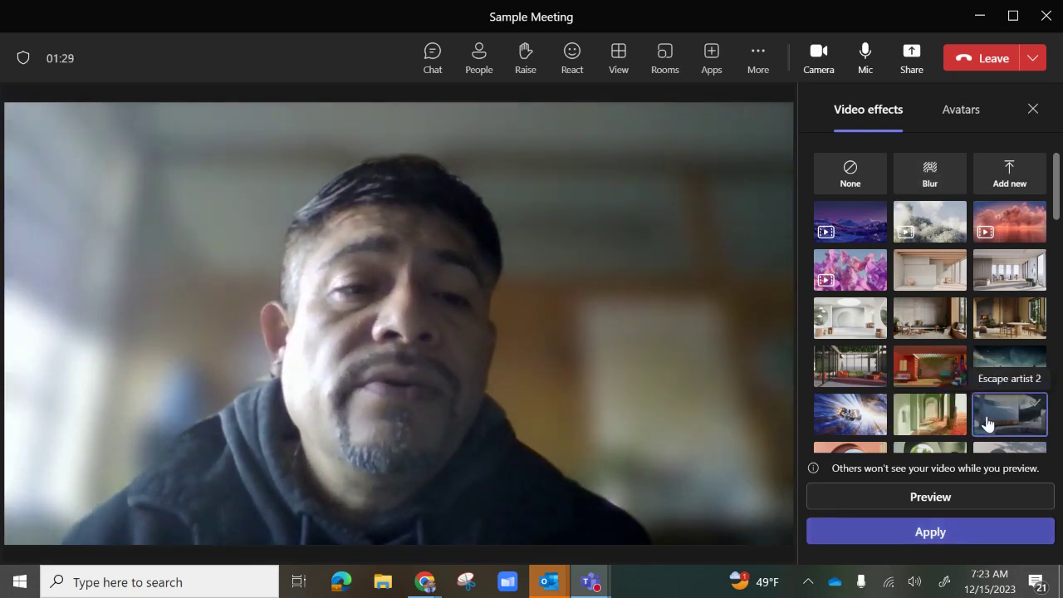
click(918, 540)
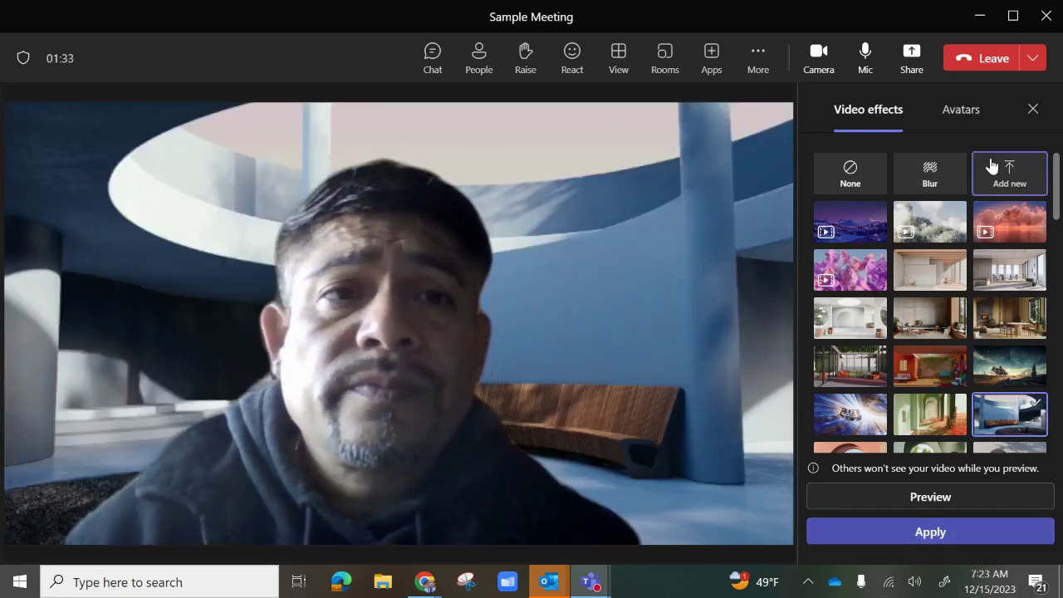
click(1031, 111)
click(763, 72)
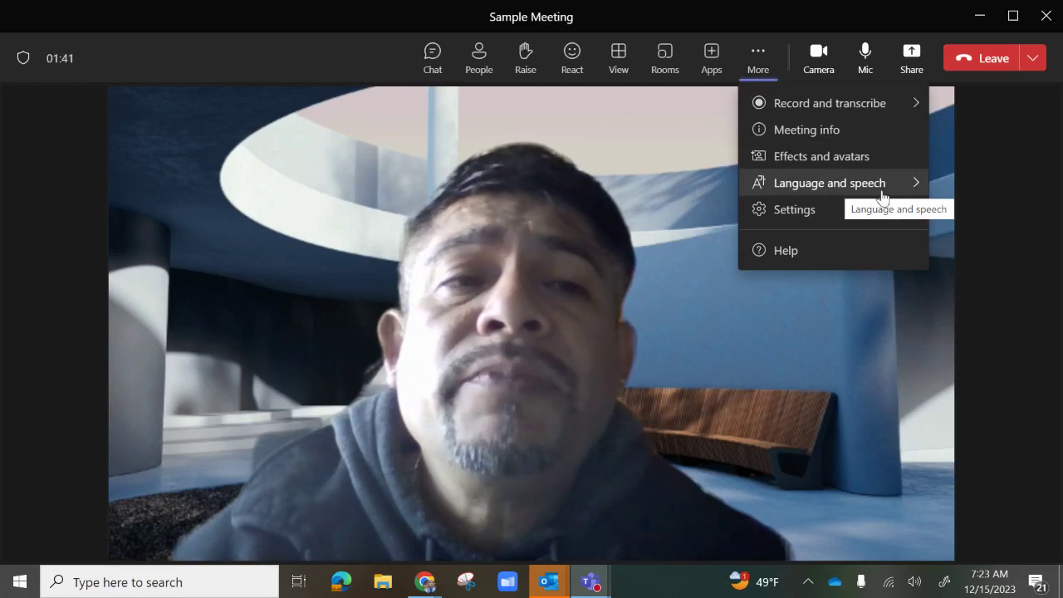
Step: Turn on live captions from Language and speech, confirming English (US) as the spoken language
click(882, 194)
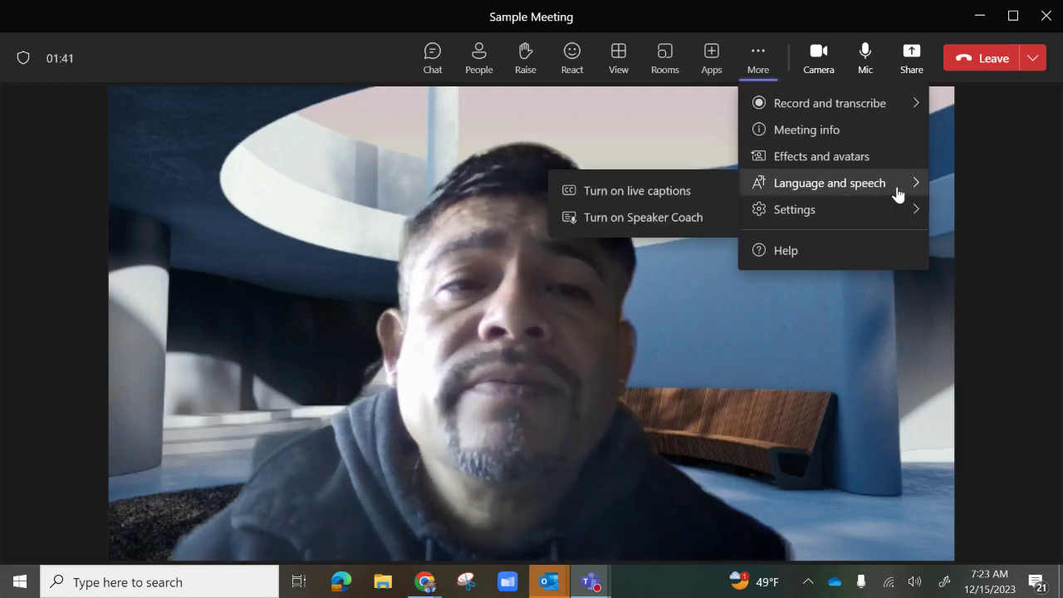
click(680, 196)
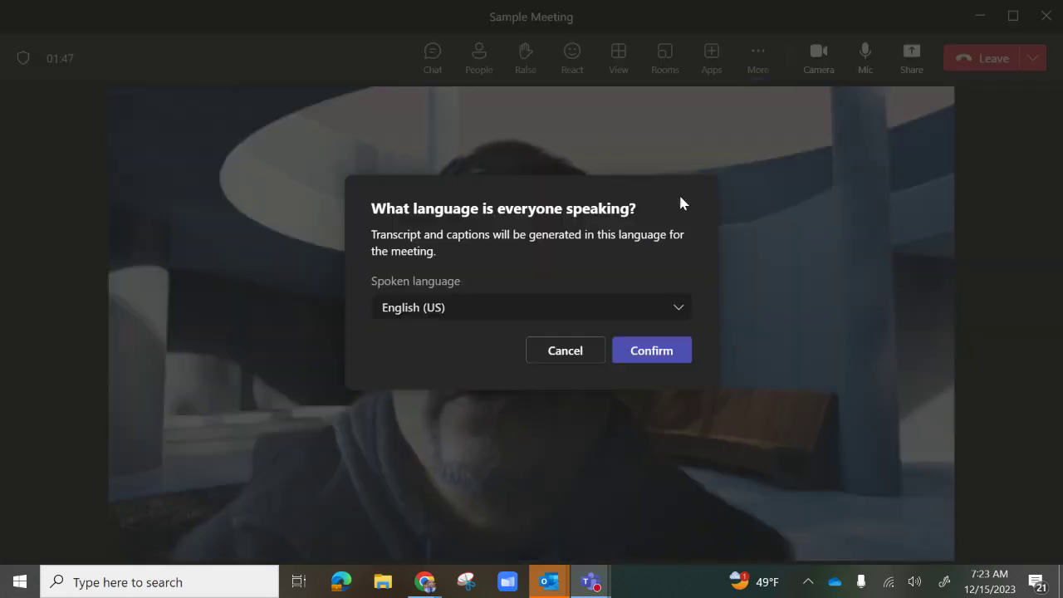
click(629, 365)
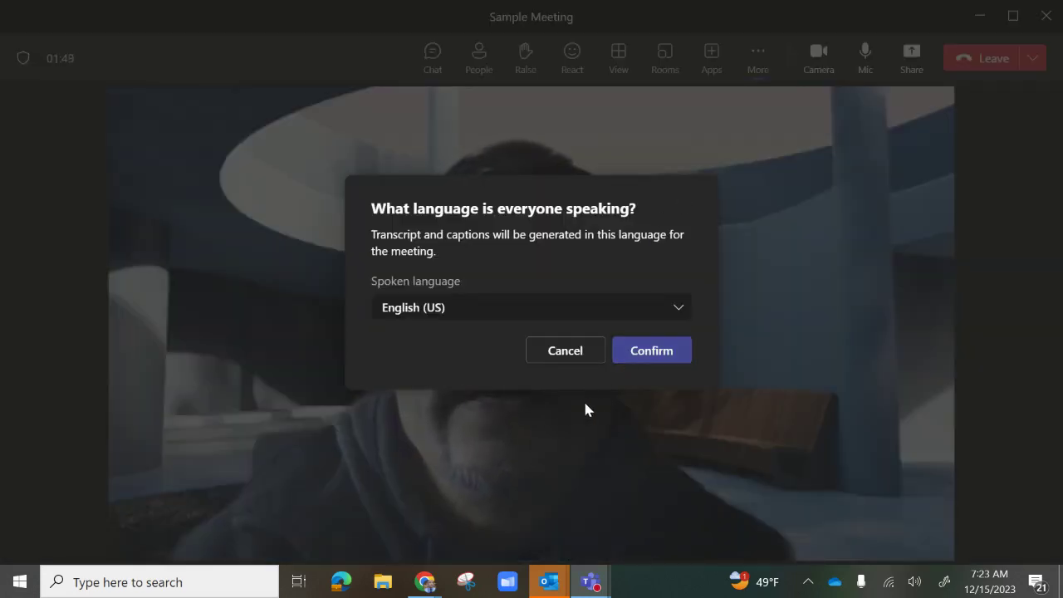
click(677, 311)
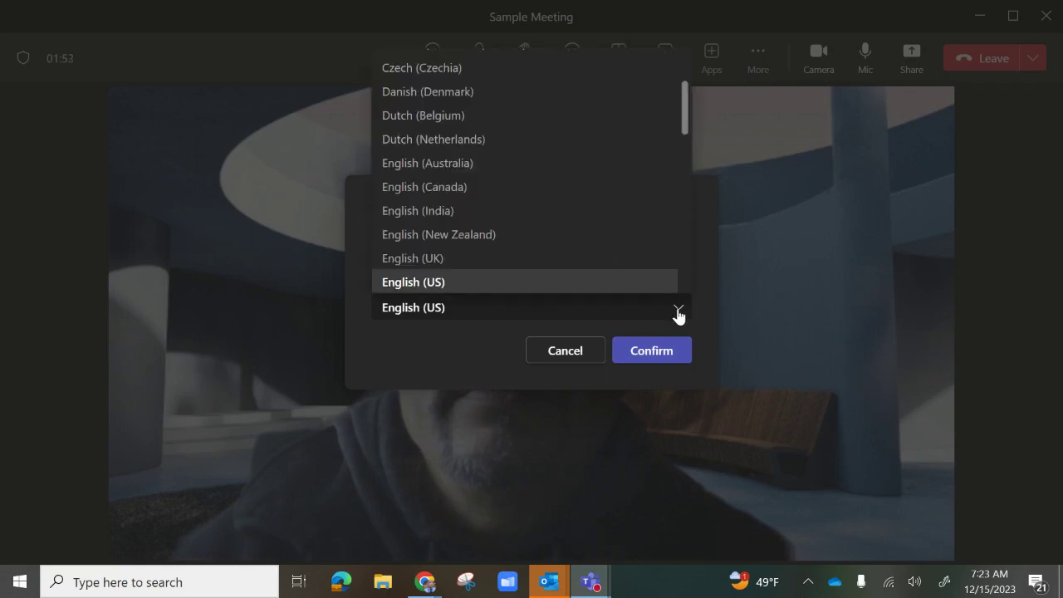
click(654, 353)
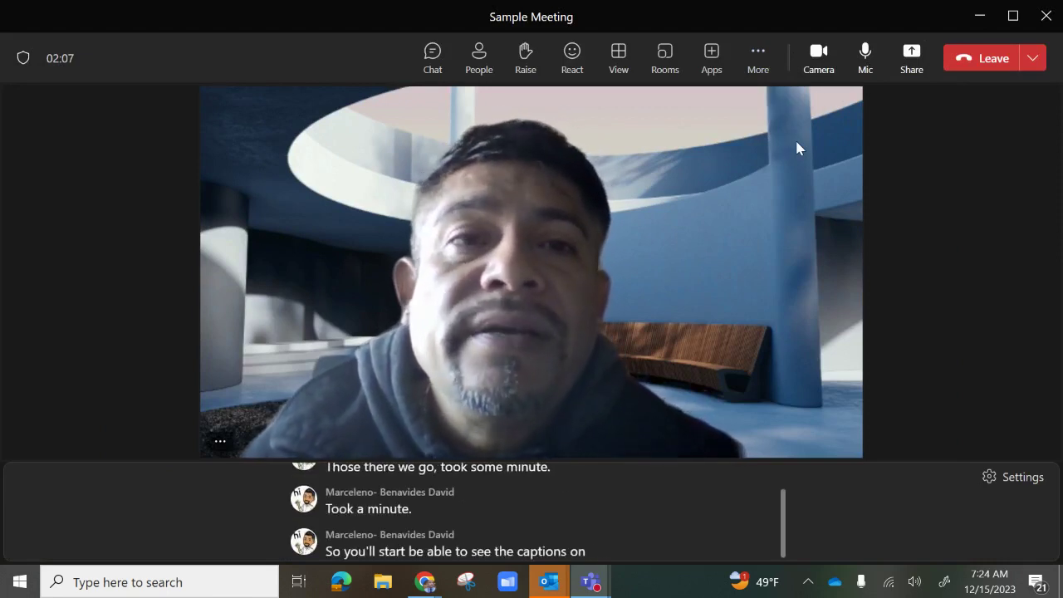
Step: Turn off live captions from the Language and speech menu
click(758, 58)
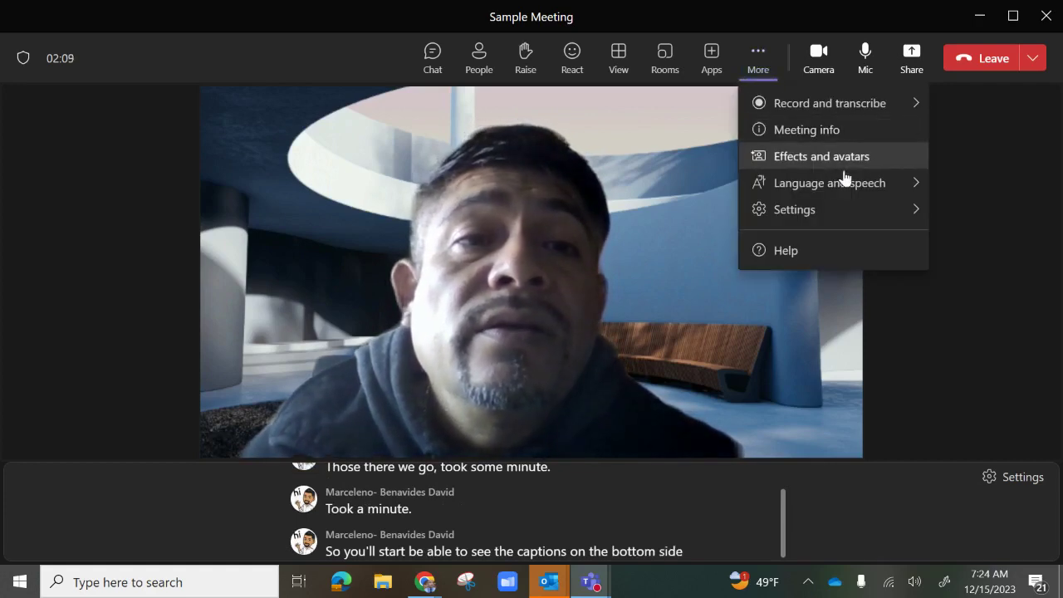
mouse_move(854, 186)
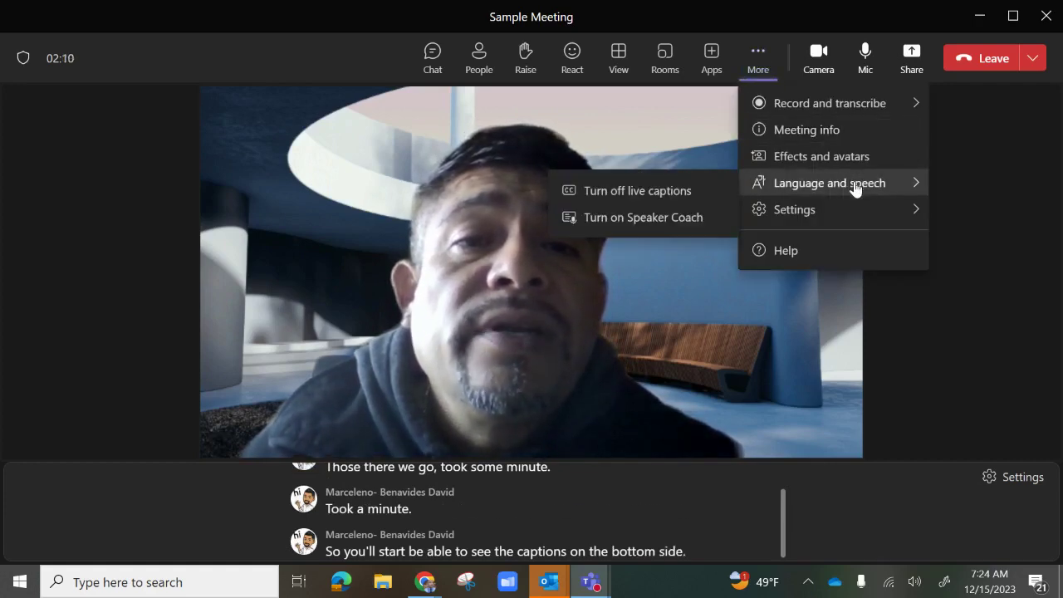
click(652, 191)
Step: Turn on Speaker Coach and dismiss its notice
click(770, 56)
mouse_move(847, 189)
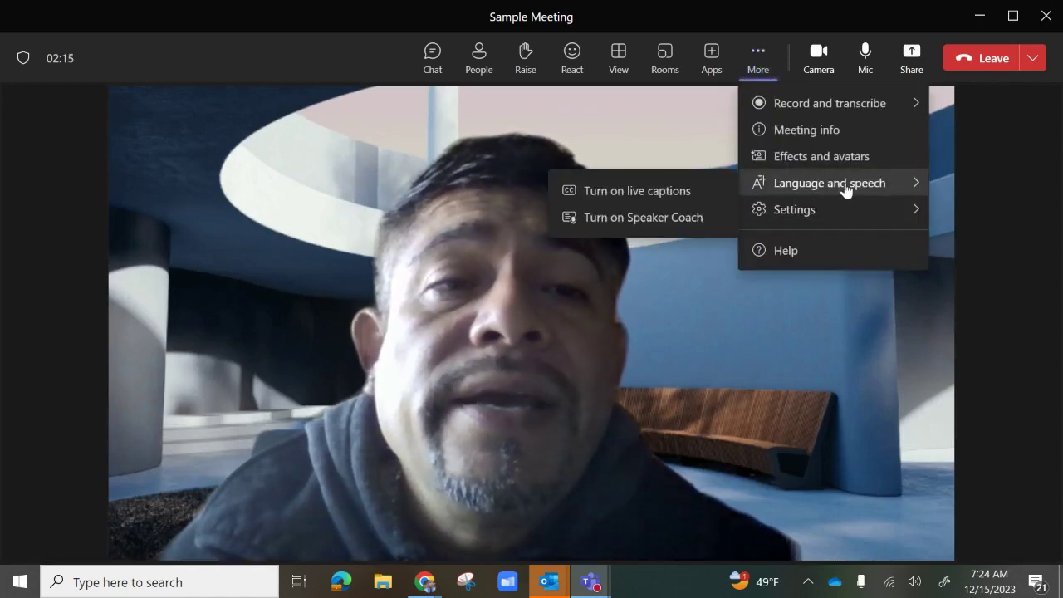
click(673, 219)
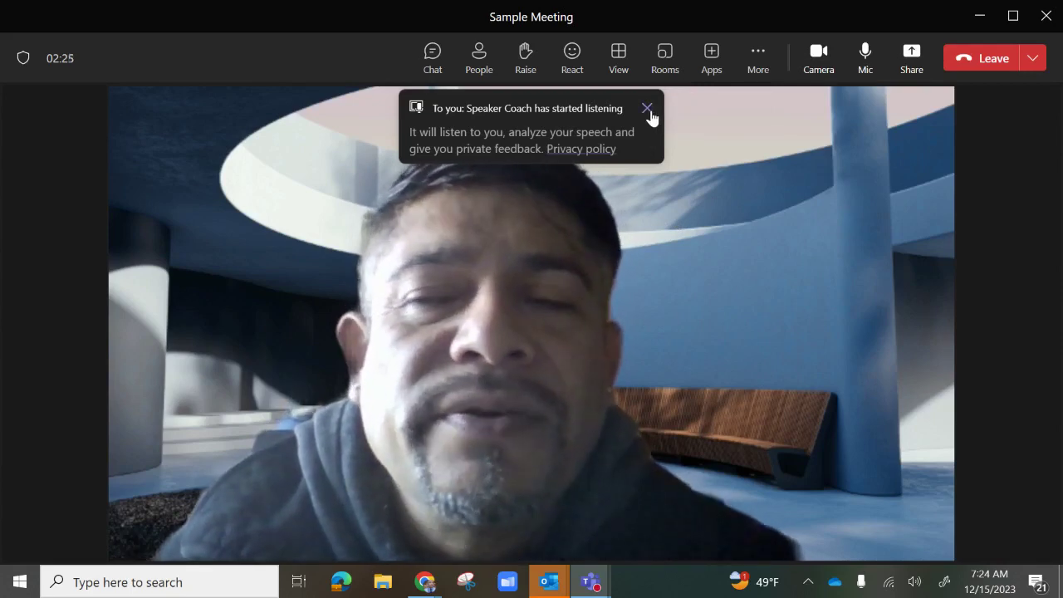
click(648, 110)
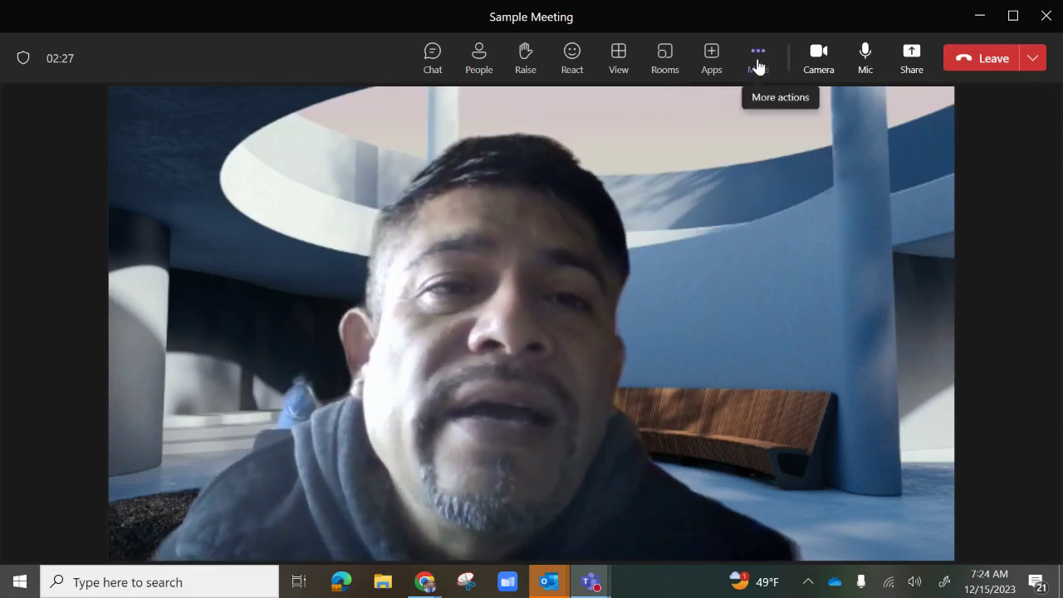